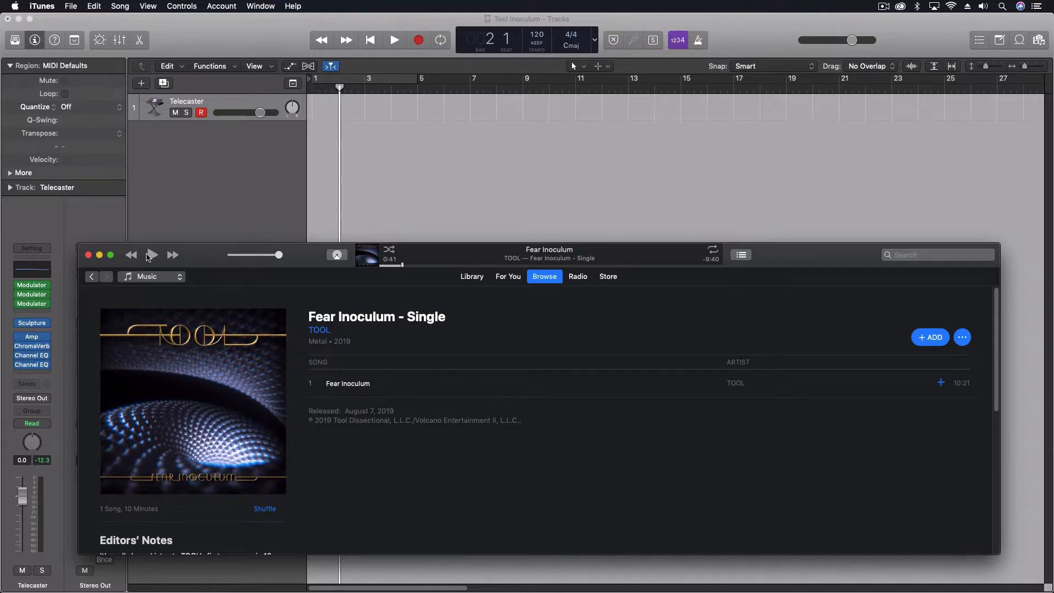
- Play a passage of the reference song "Fear Inoculum" in iTunes and switch to the Logic Pro project
click(152, 255)
click(153, 256)
drag(819, 259, 0, 209)
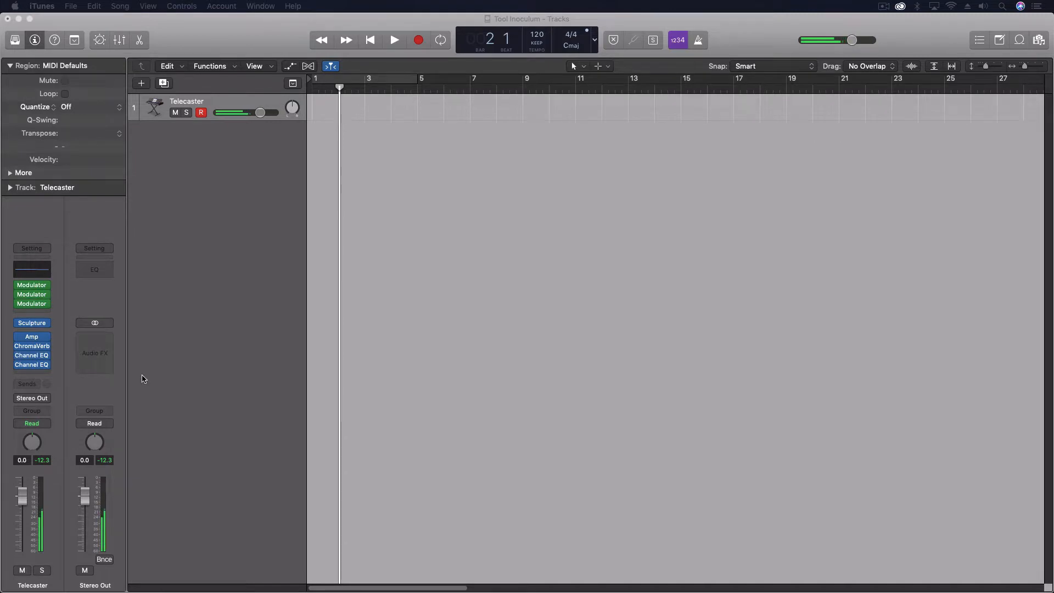
- Open the last Channel EQ on the Telecaster channel, compare the sound with its high shelf band on and off, and close it
click(32, 364)
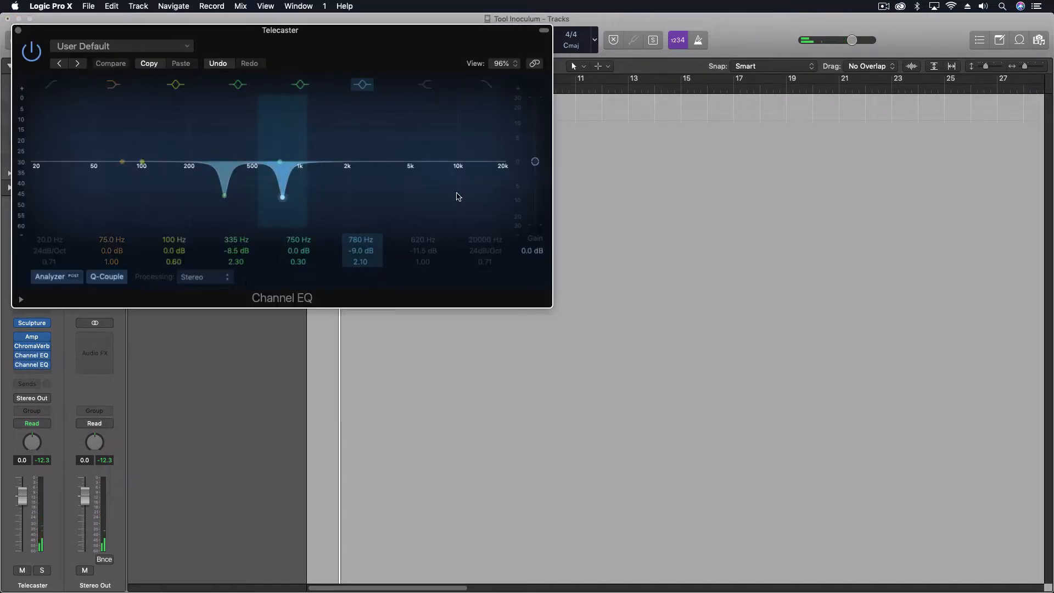
click(425, 83)
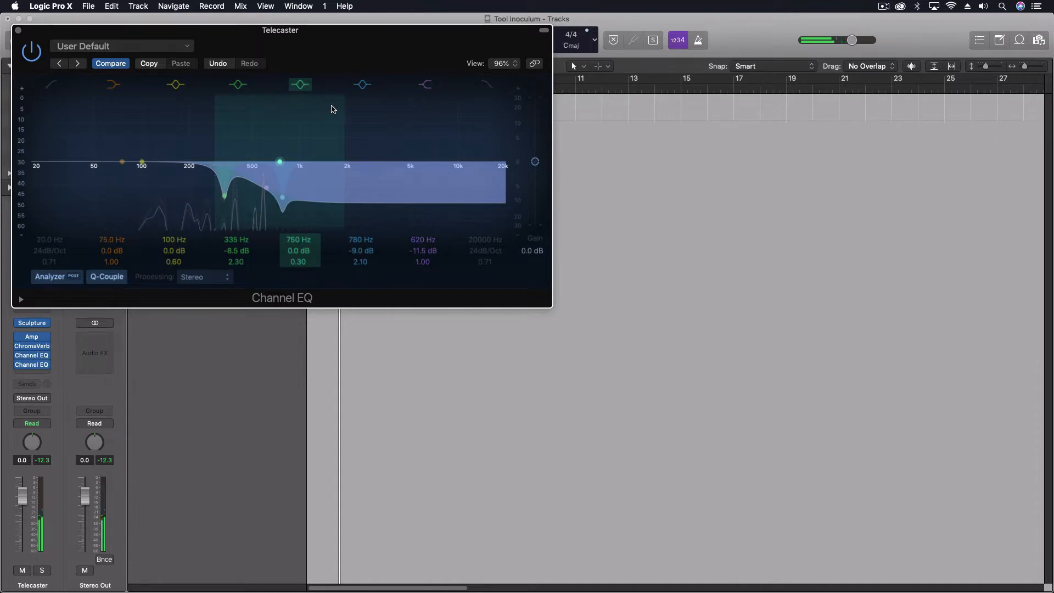
click(426, 84)
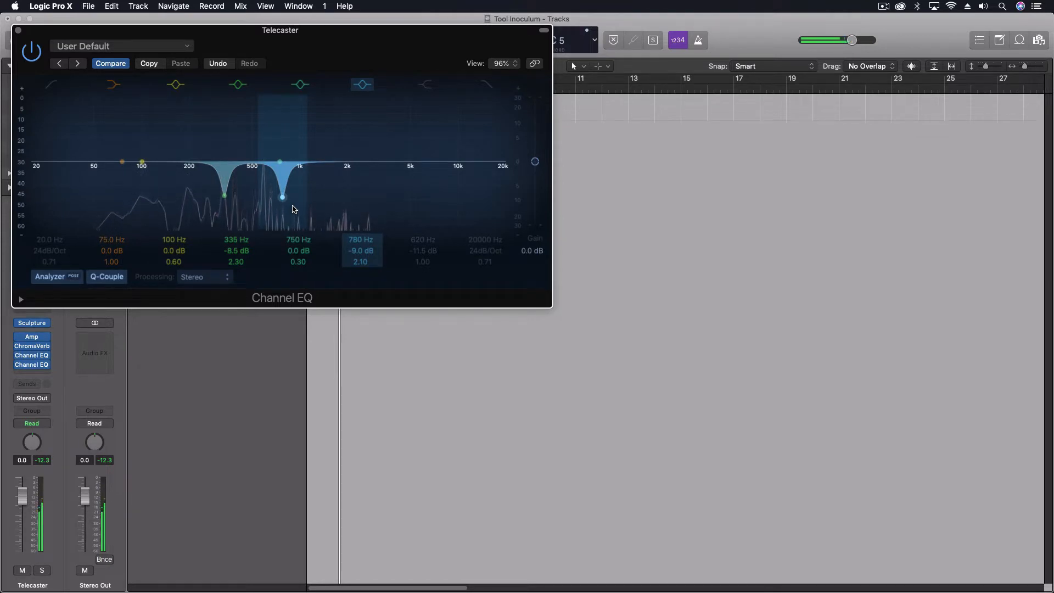
click(19, 31)
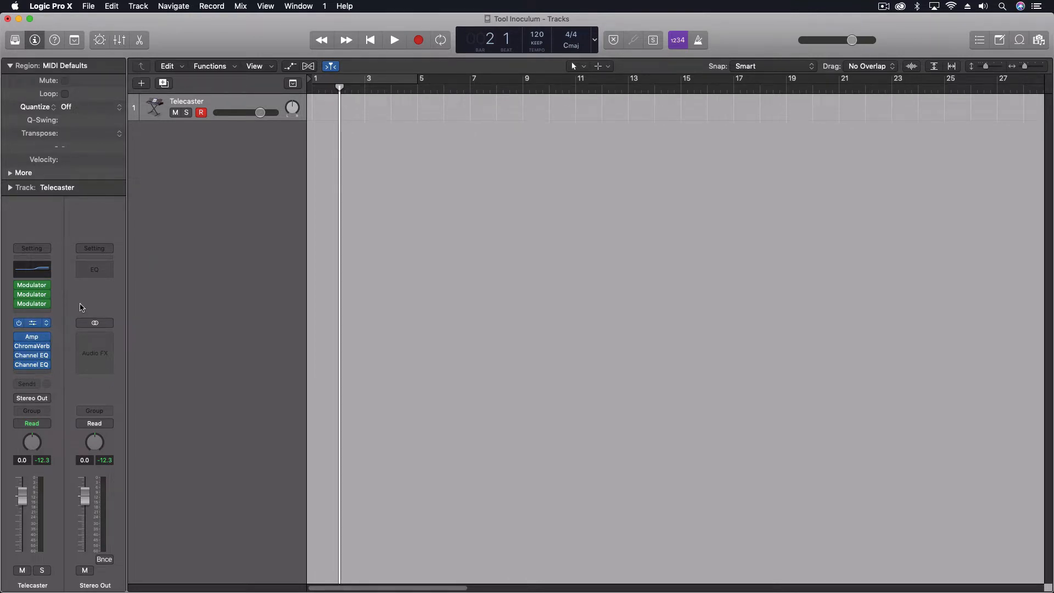
- Show the Telecaster track's Sculpture instrument, place it clear of the channel strip and enlarge its view to 139%
key(v)
drag(215, 48, 419, 48)
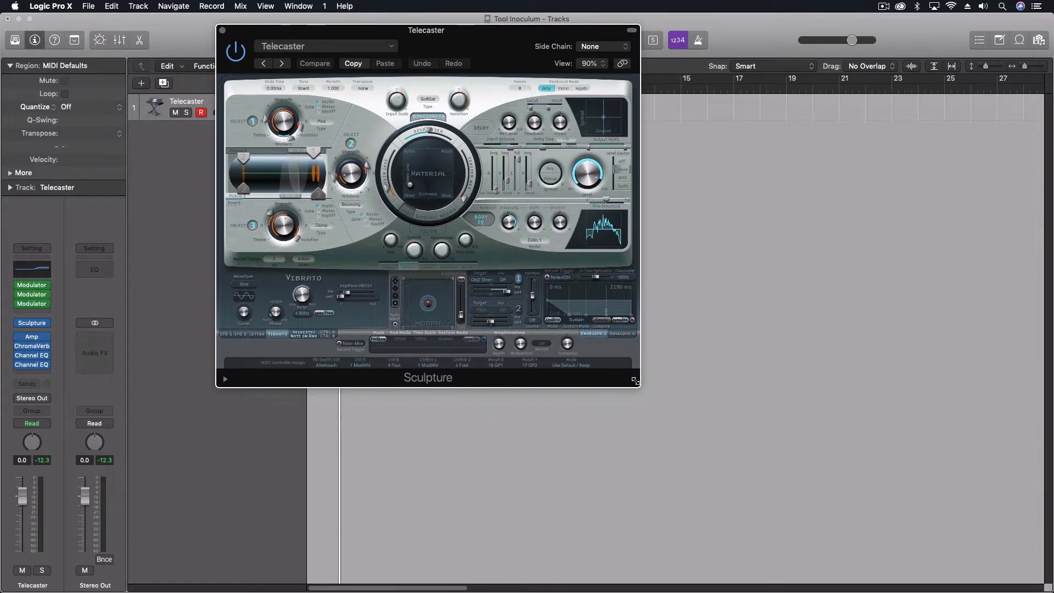
drag(639, 388, 873, 549)
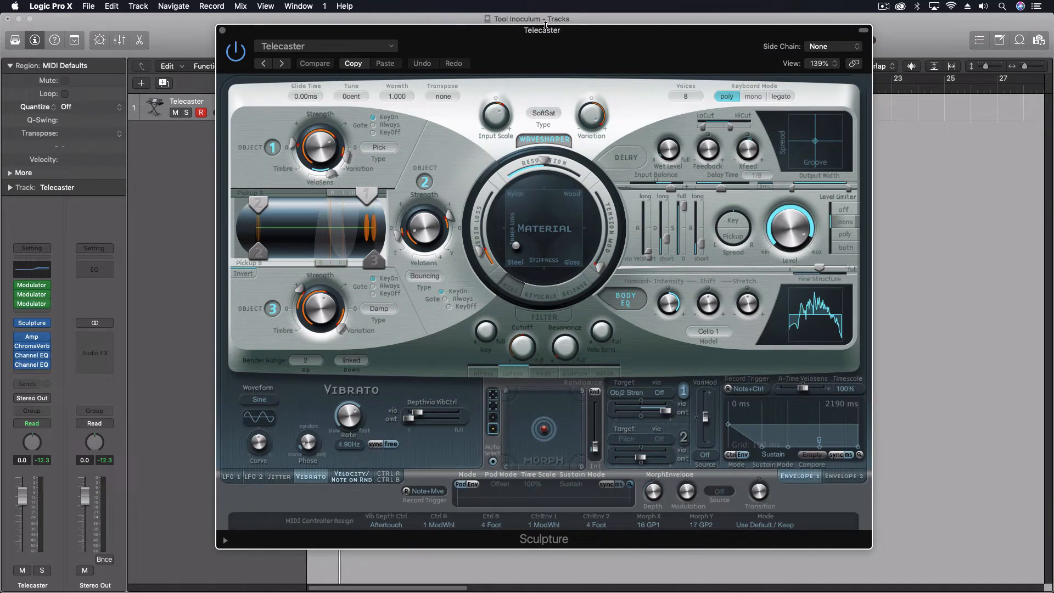
- Look through Sculpture's Plucked Instruments presets to locate Telecaster, leaving the loaded preset in place
click(311, 46)
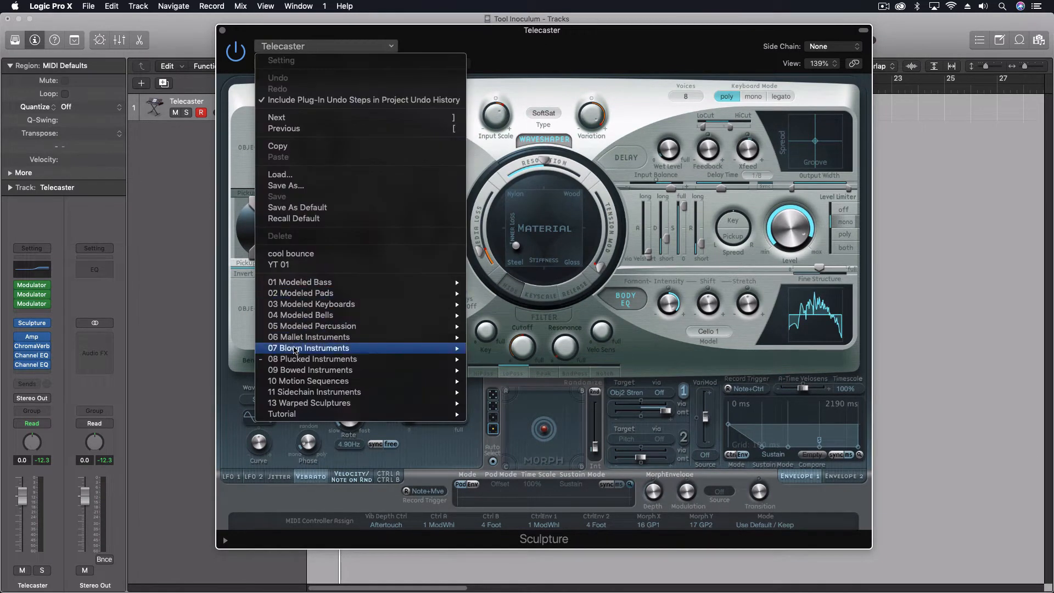
mouse_move(299, 363)
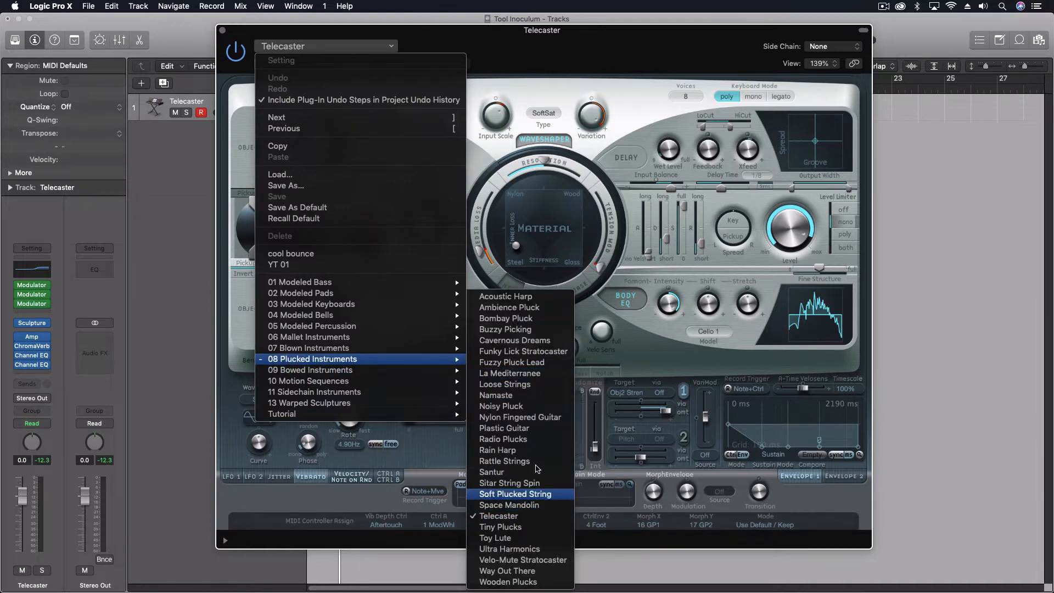
click(492, 45)
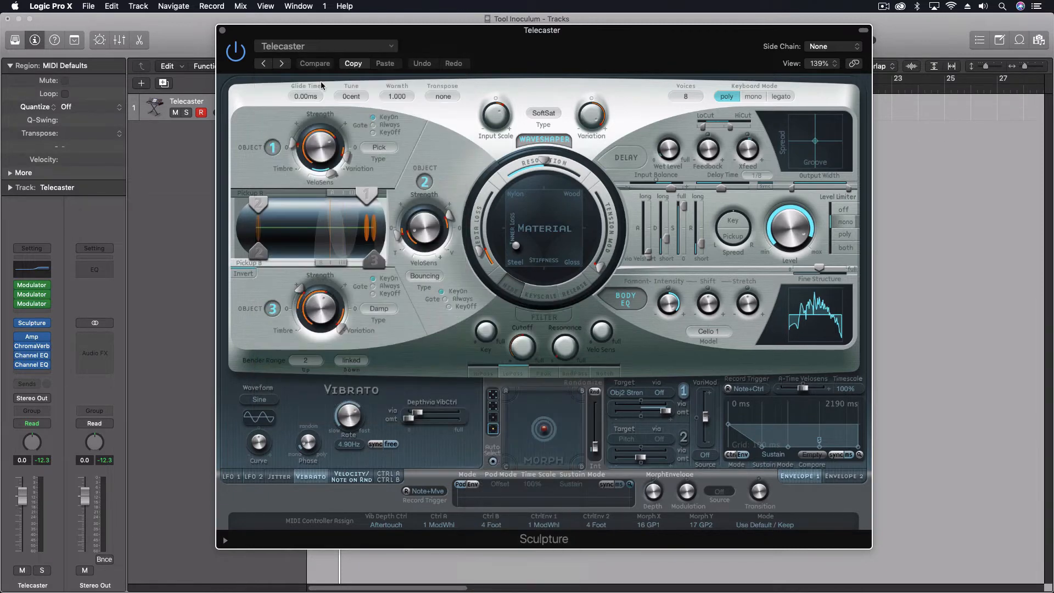
- Bypass the three Modulators, Amp, ChromaVerb and both Channel EQs on the Telecaster channel, and close Sculpture
click(18, 285)
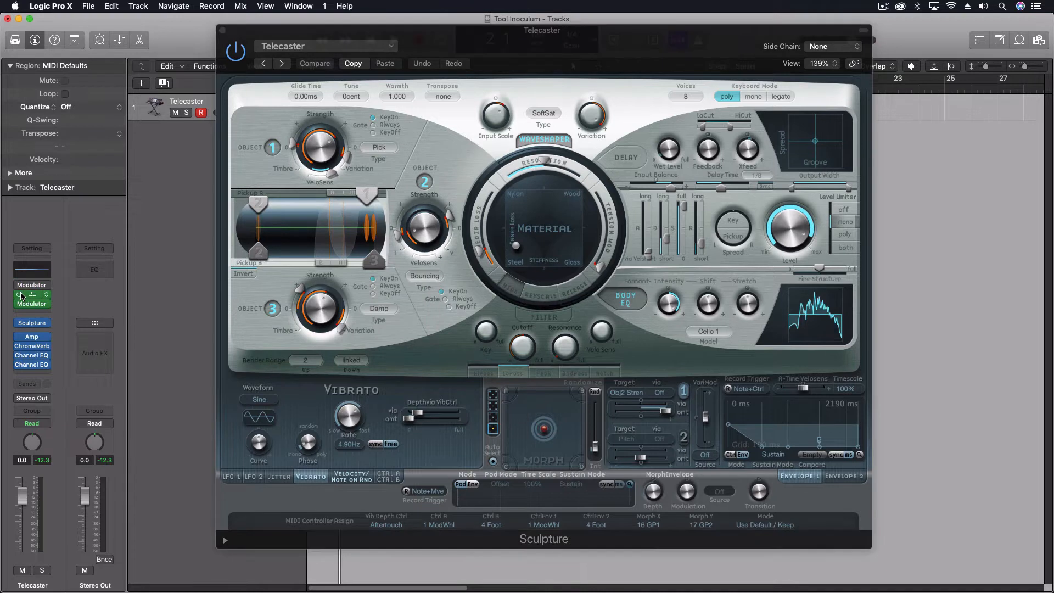
click(18, 295)
click(19, 304)
click(19, 337)
click(19, 346)
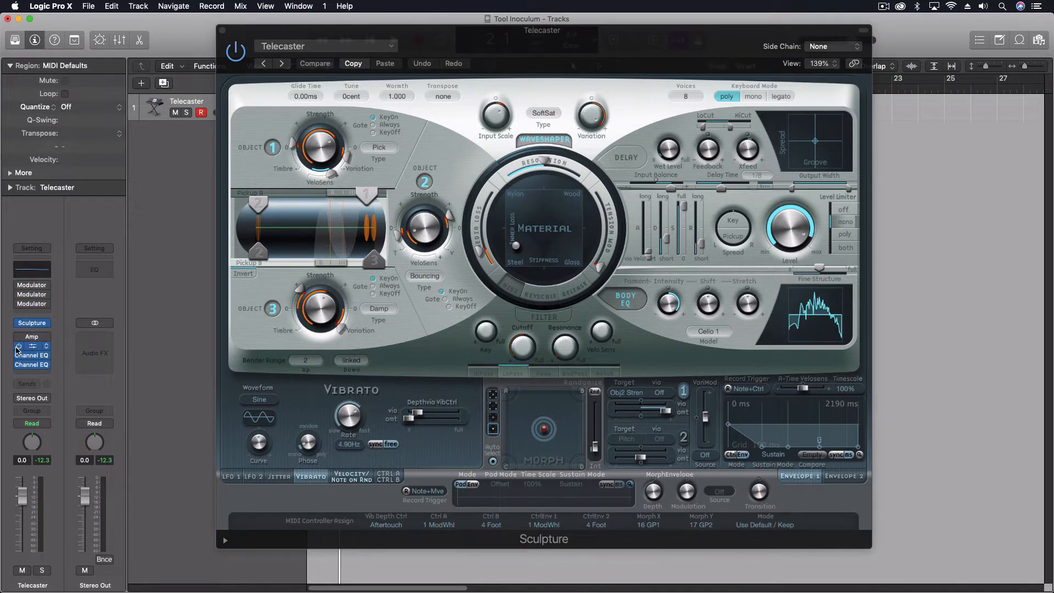
click(18, 355)
click(18, 364)
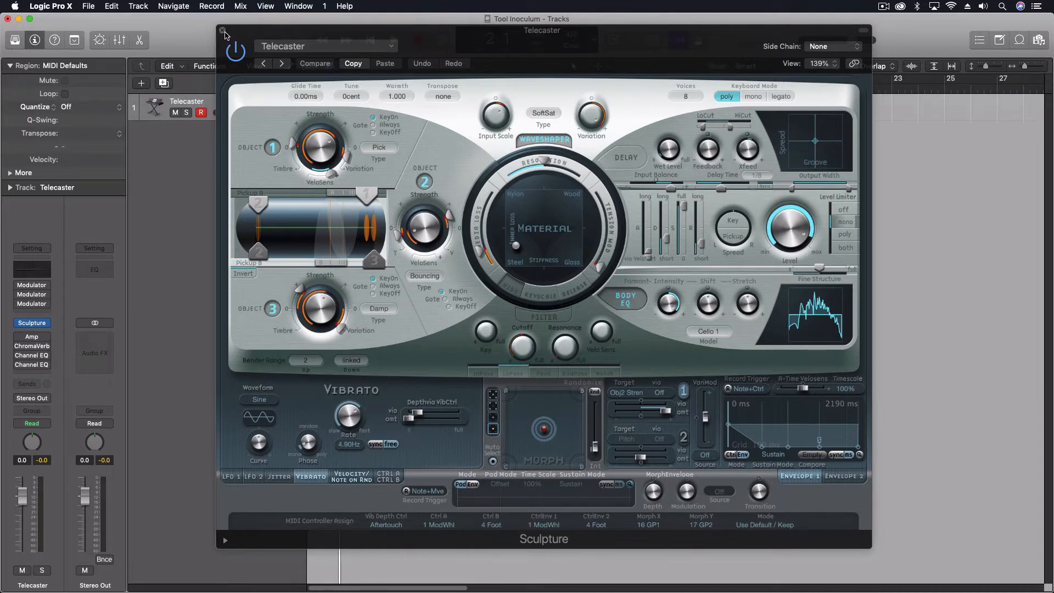
click(223, 30)
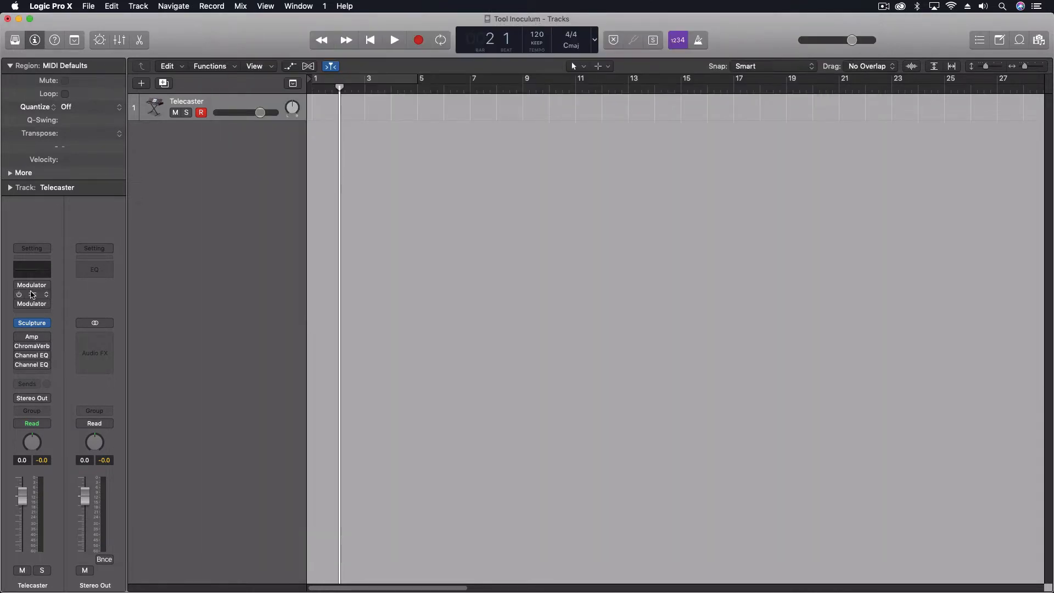
- Open Amp Designer, switch it back on, and lower the Telecaster channel's volume to -5.0 dB
click(33, 339)
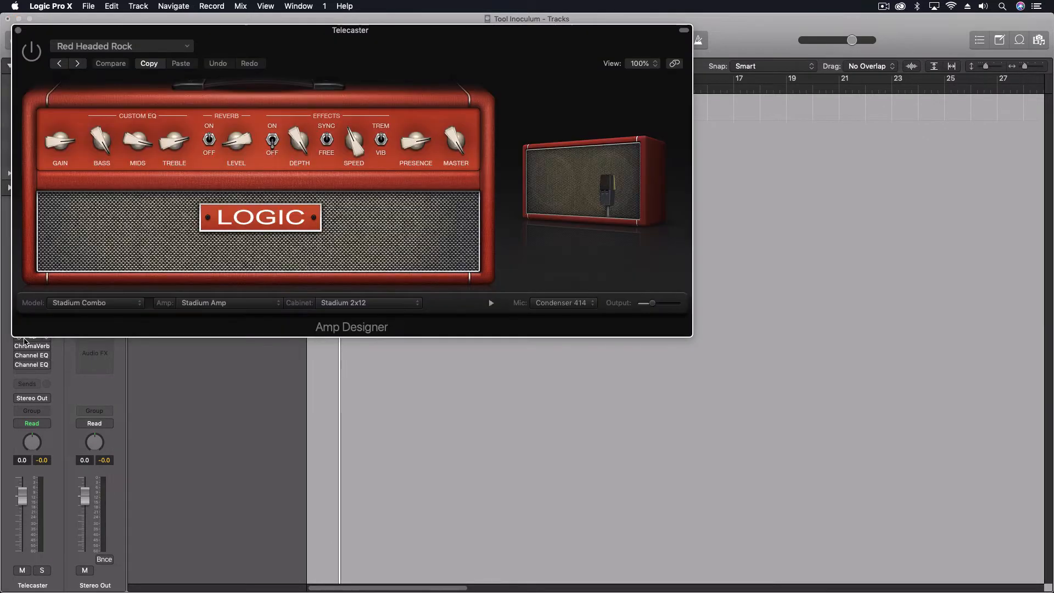
drag(289, 55, 542, 129)
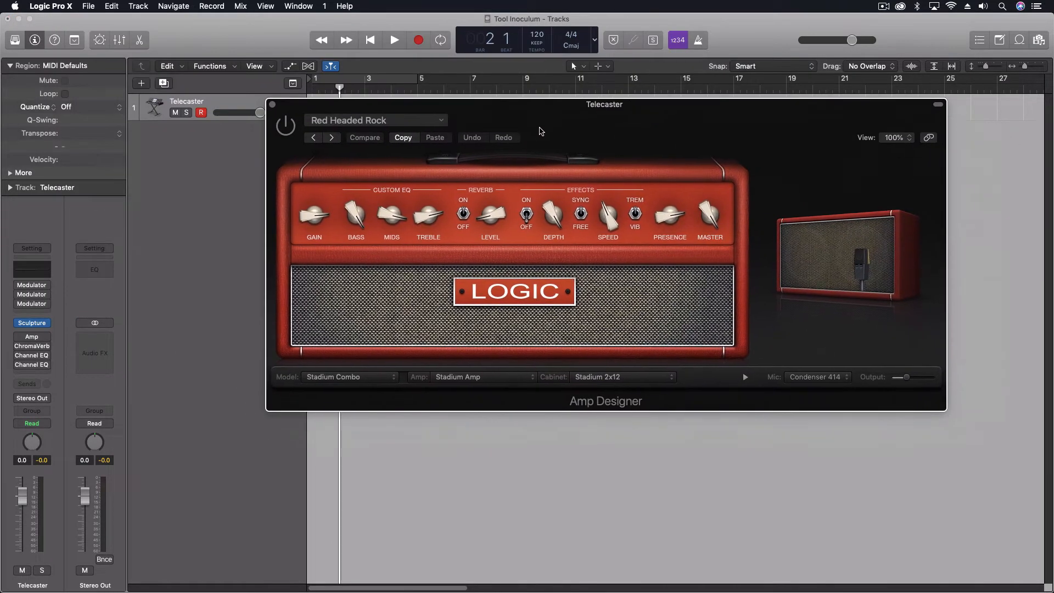
click(26, 391)
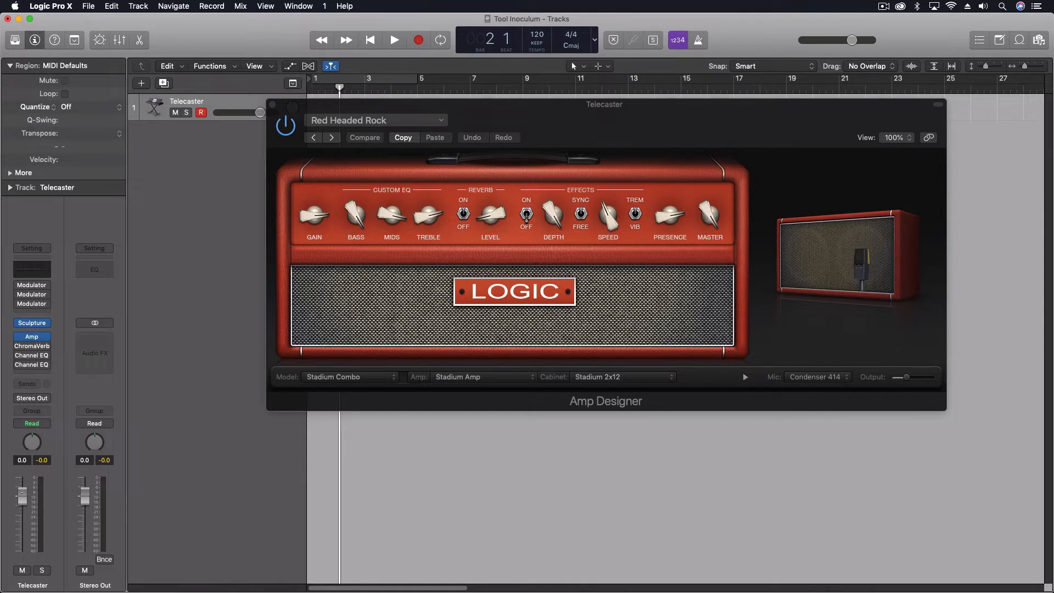
drag(22, 496, 22, 512)
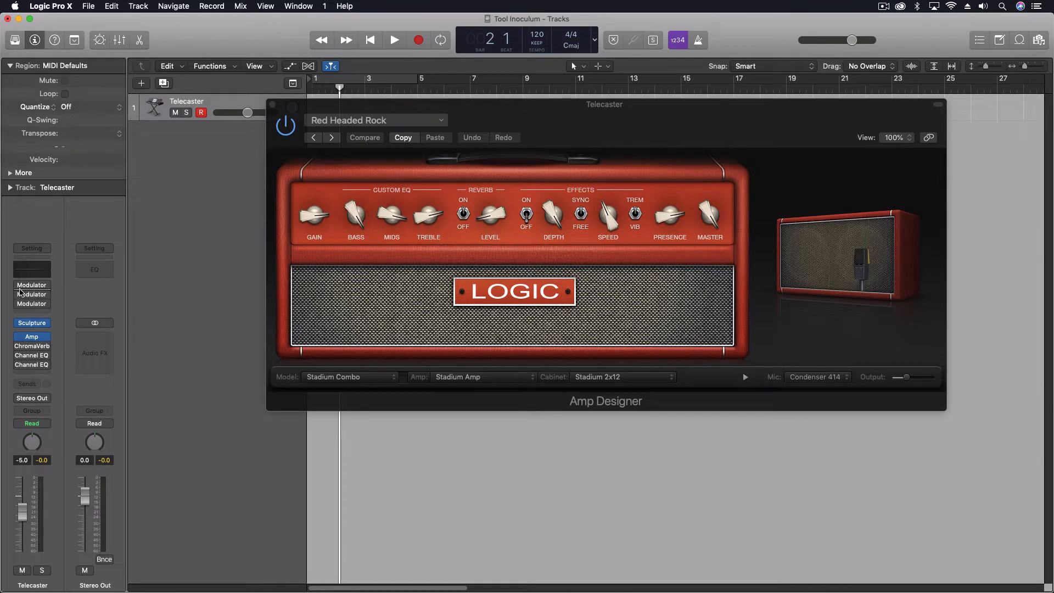
- Open the first two Modulators on the Telecaster channel, arrange them side by side and switch both back on
mouse_move(829, 320)
click(35, 286)
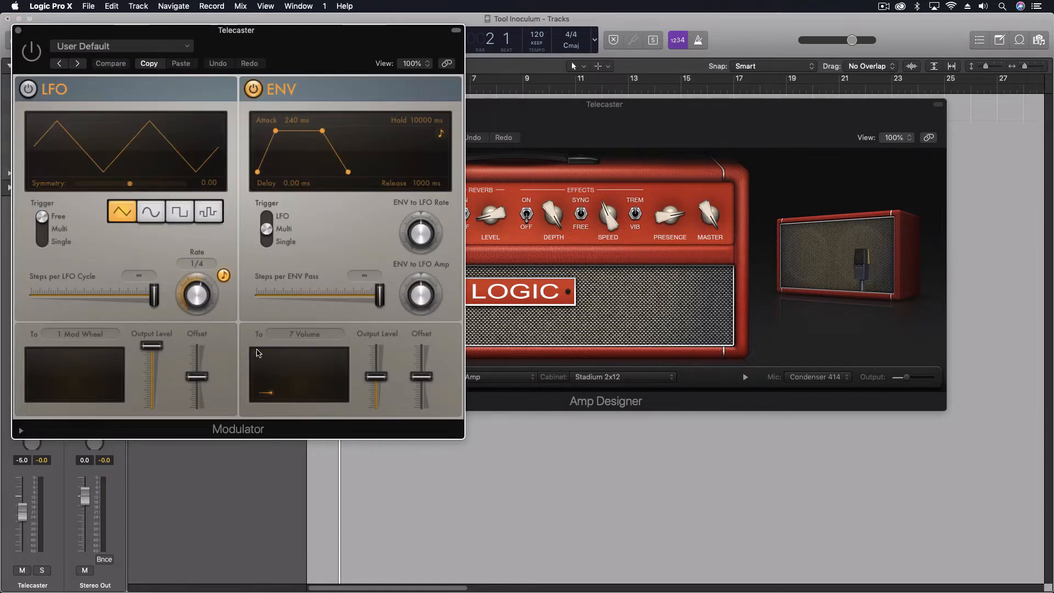
drag(13, 40, 583, 41)
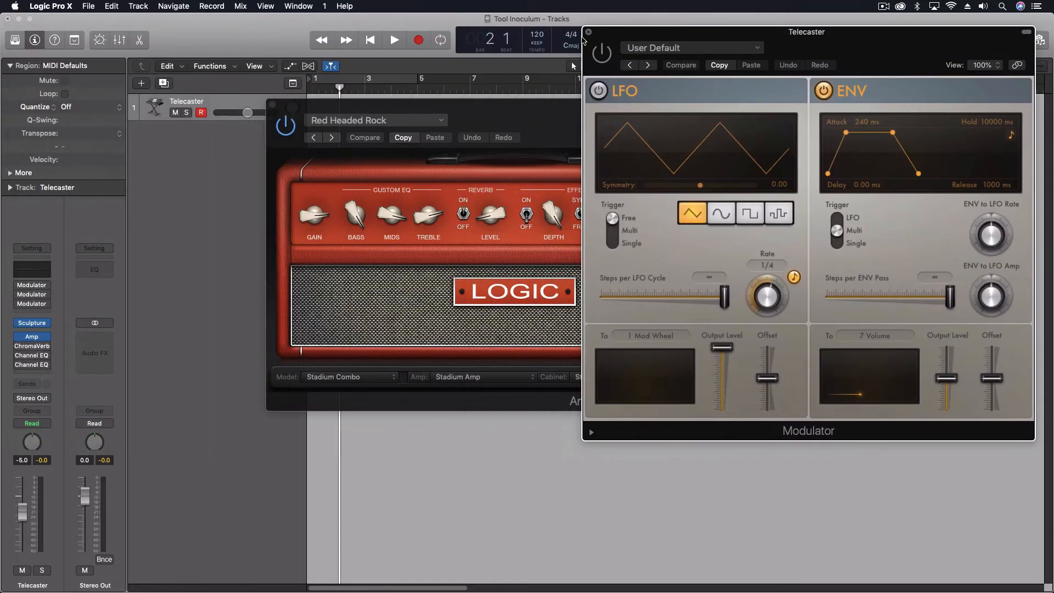
click(33, 295)
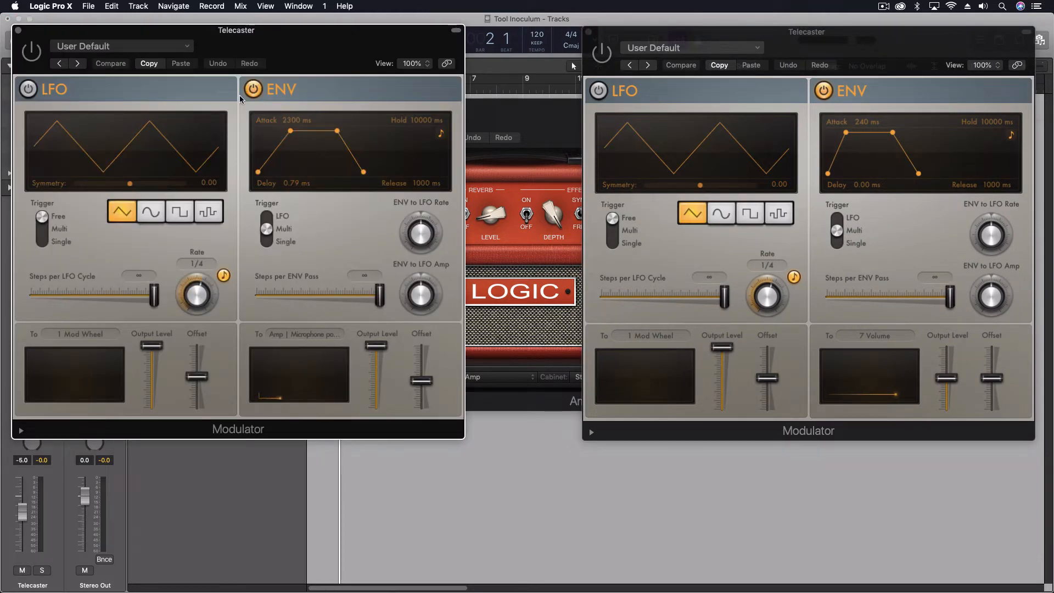
drag(252, 55, 351, 145)
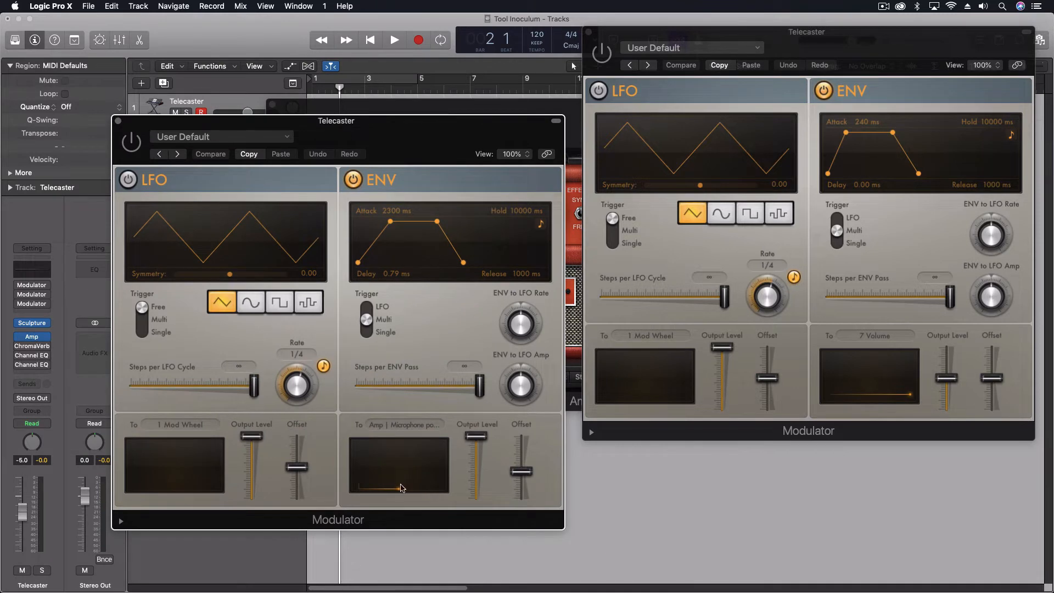
click(118, 122)
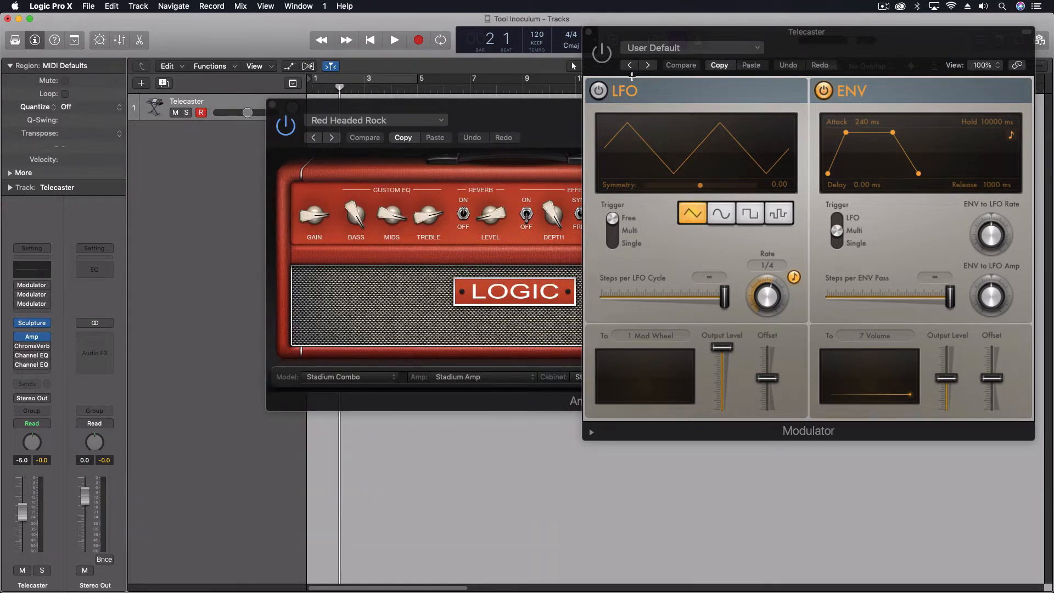
mouse_move(19, 289)
click(22, 296)
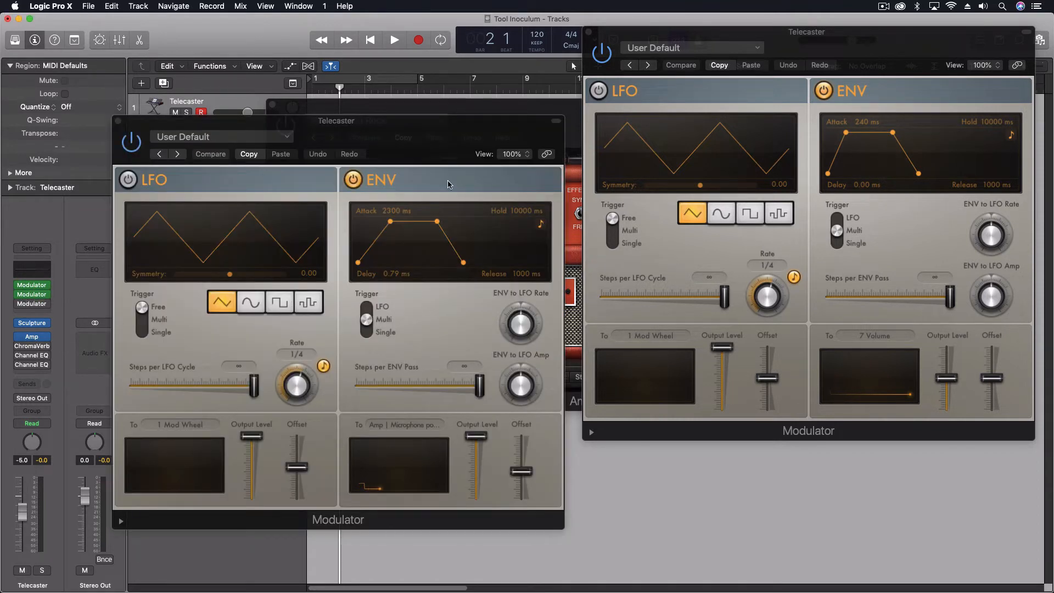
- Bring Amp Designer to the front, examine the microphone position at its cabinet, and close it
click(556, 106)
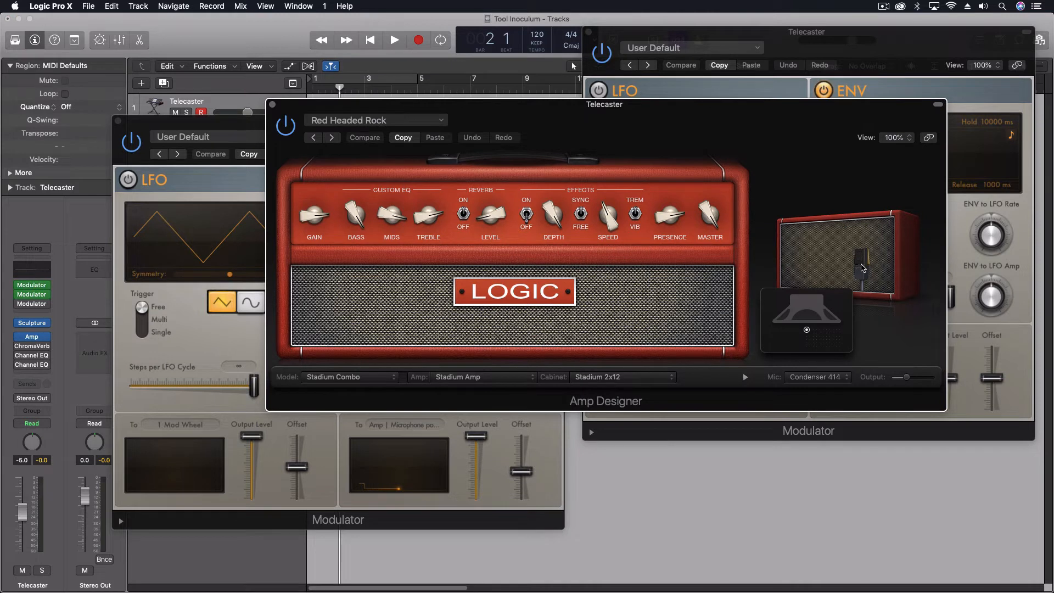
drag(862, 268, 867, 282)
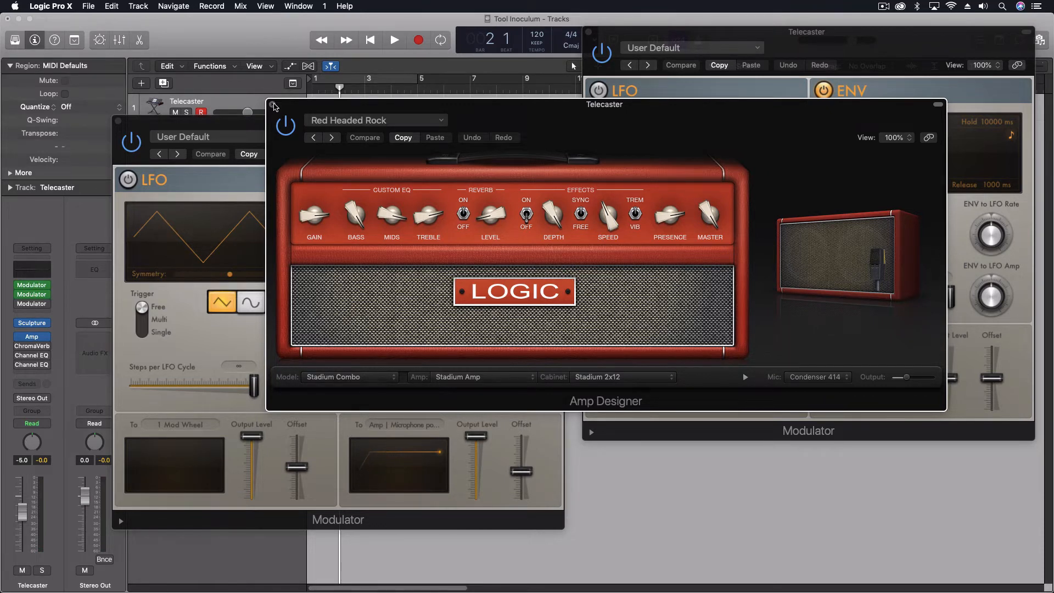
click(274, 106)
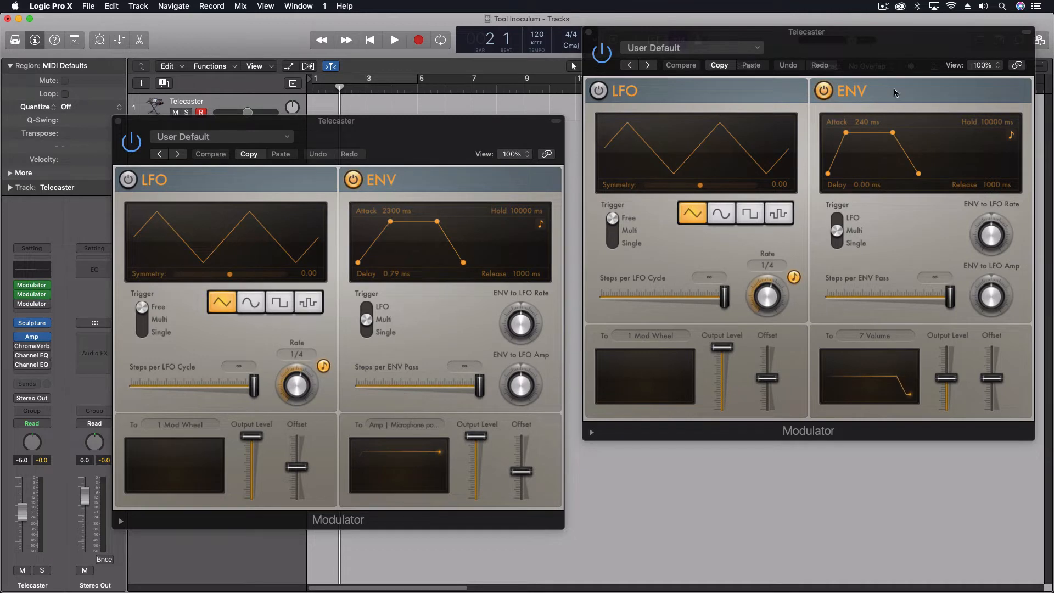
- Check which parameter each of the two open Modulators' envelopes controls, without changing it, and close both Modulators
click(401, 426)
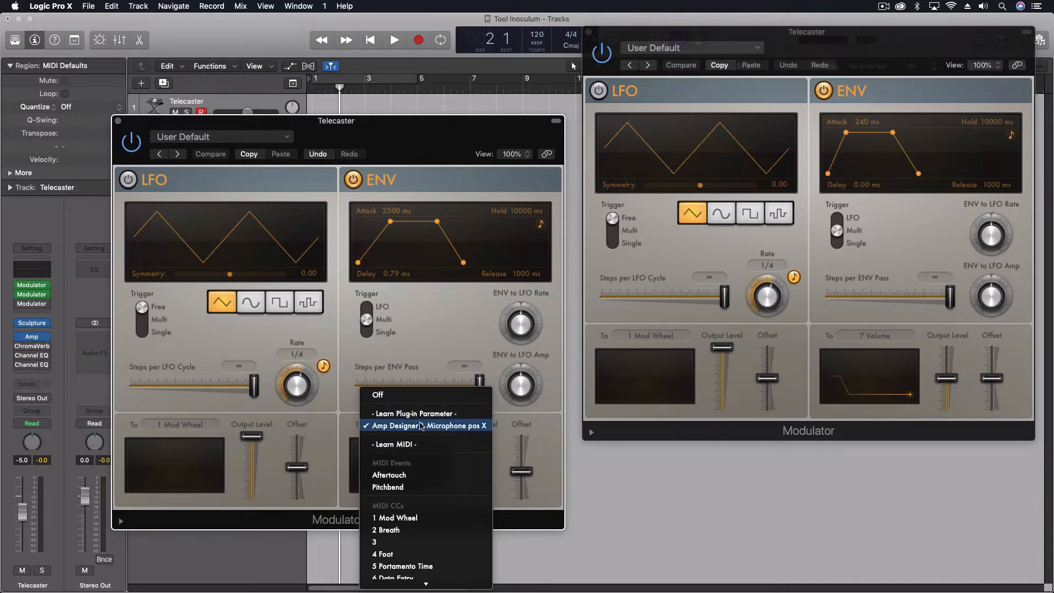
click(406, 427)
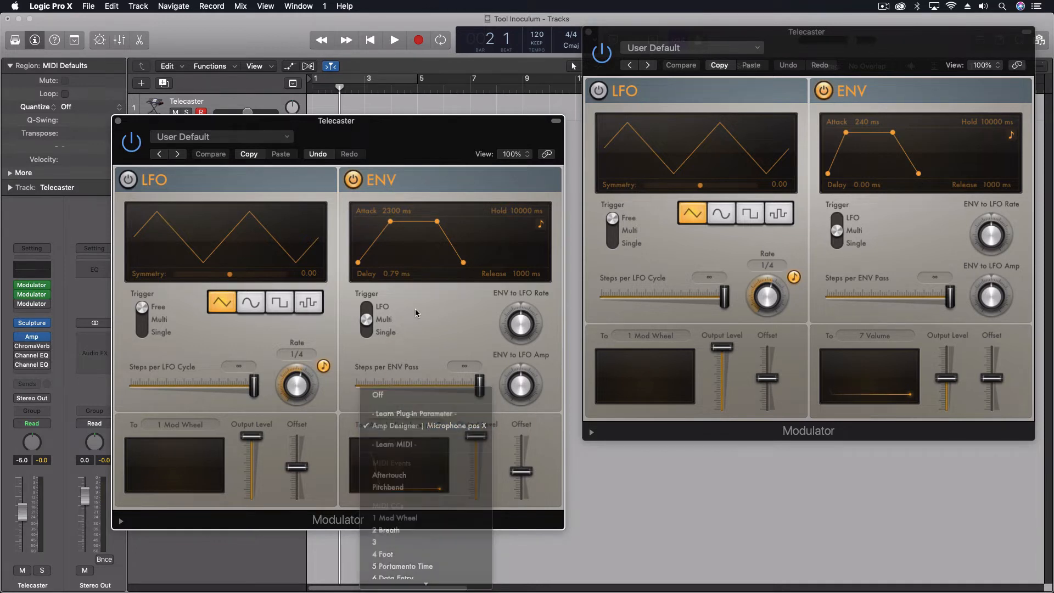
click(870, 339)
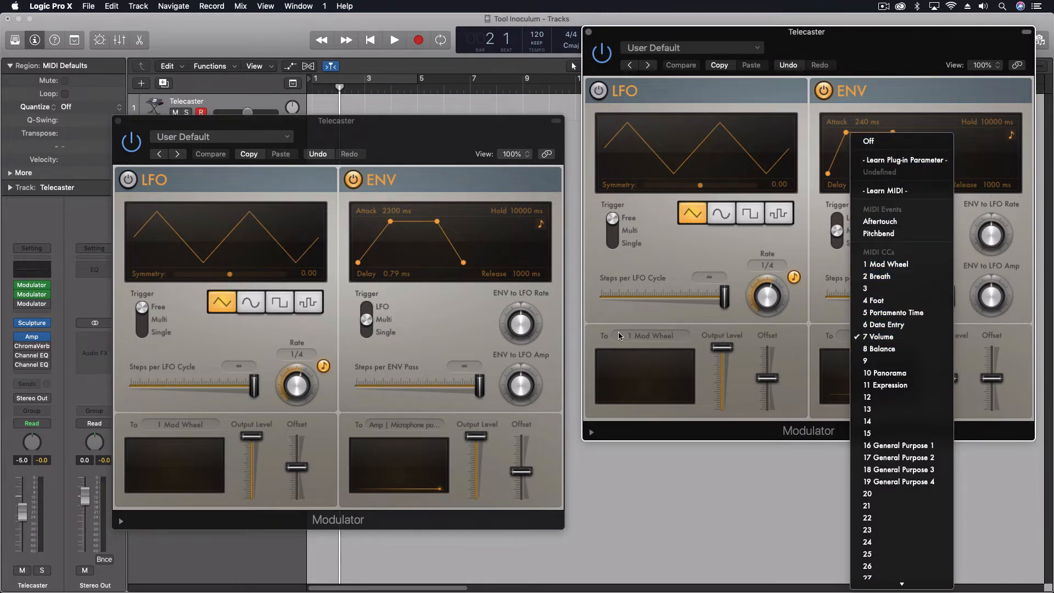
click(138, 128)
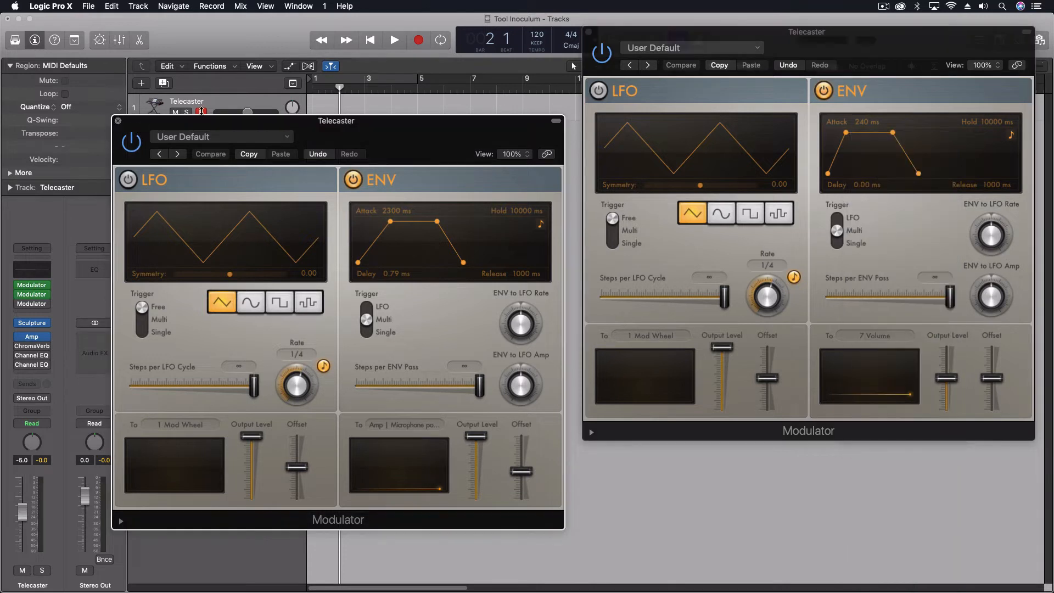
key(super+w)
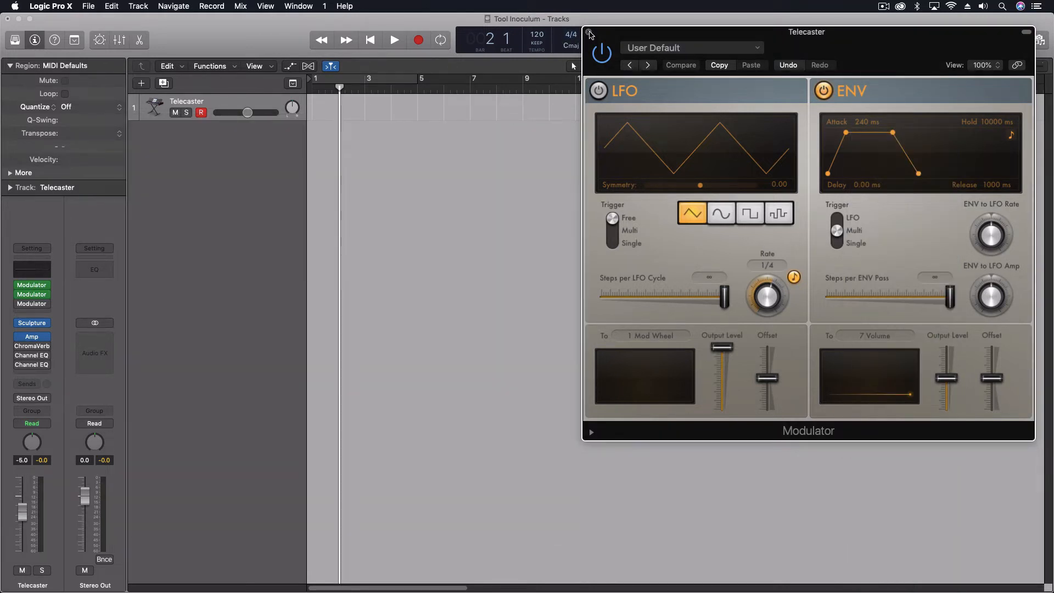
click(588, 33)
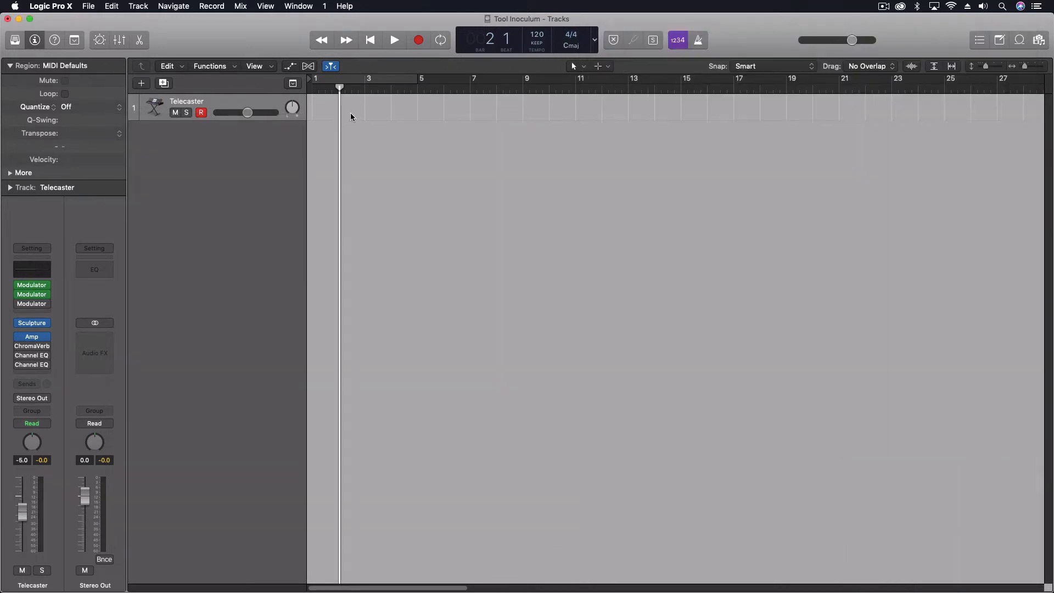
- Open the third Modulator on the Telecaster channel and move its window clear of the channel strip
click(33, 303)
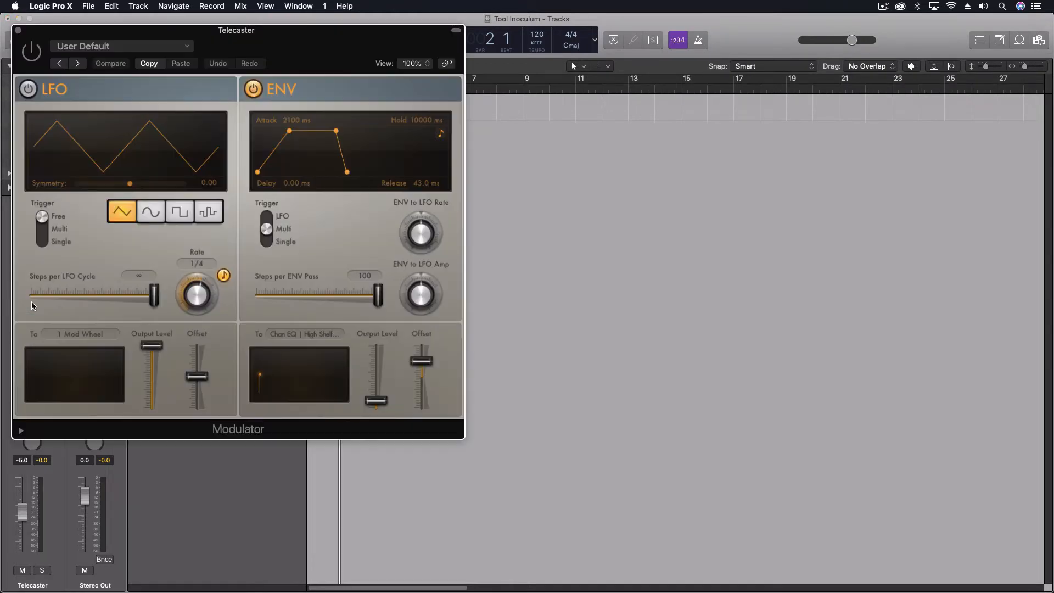
drag(350, 34, 932, 40)
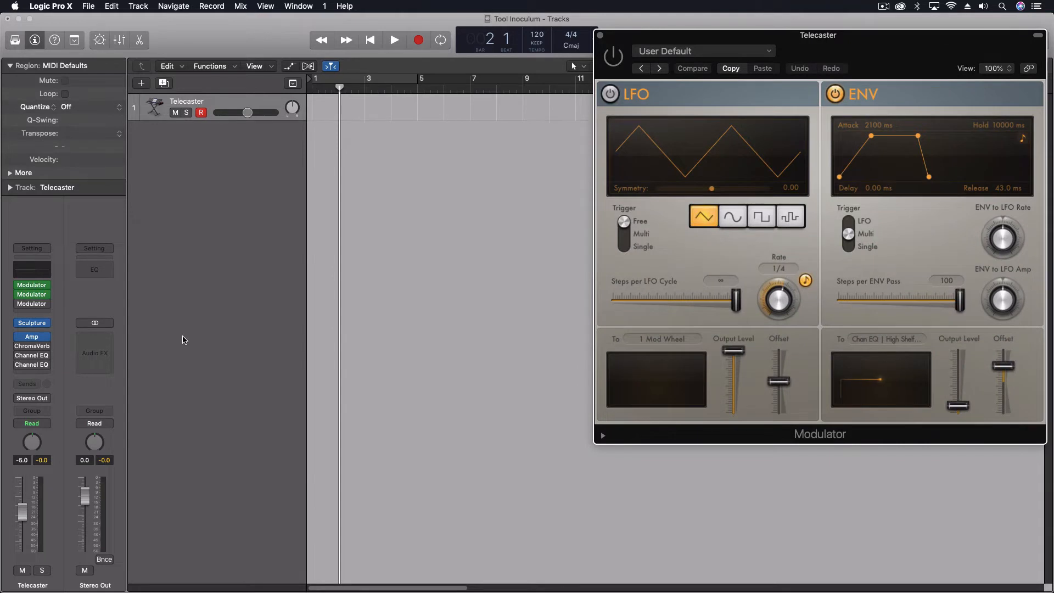
- Open ChromaVerb on the Telecaster channel, switch it on, check its output EQ among the detail settings, and close it
click(32, 346)
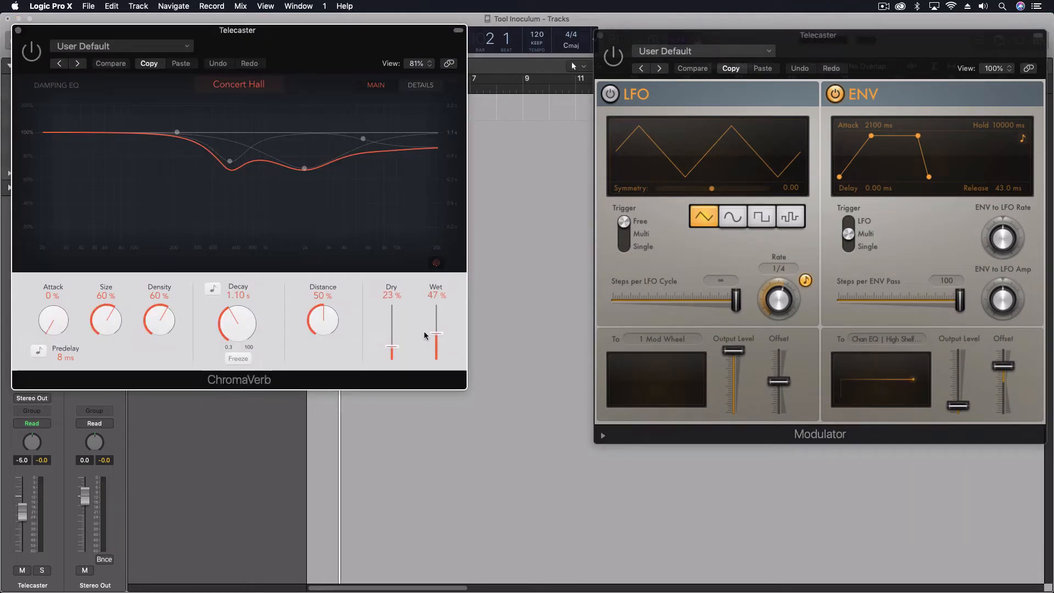
drag(314, 66, 581, 107)
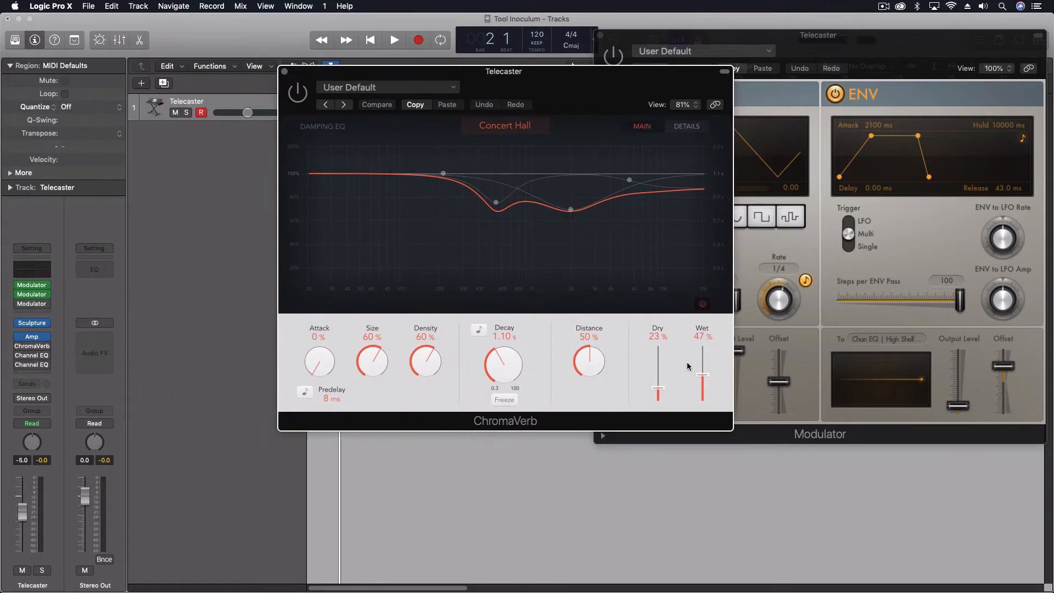
click(18, 346)
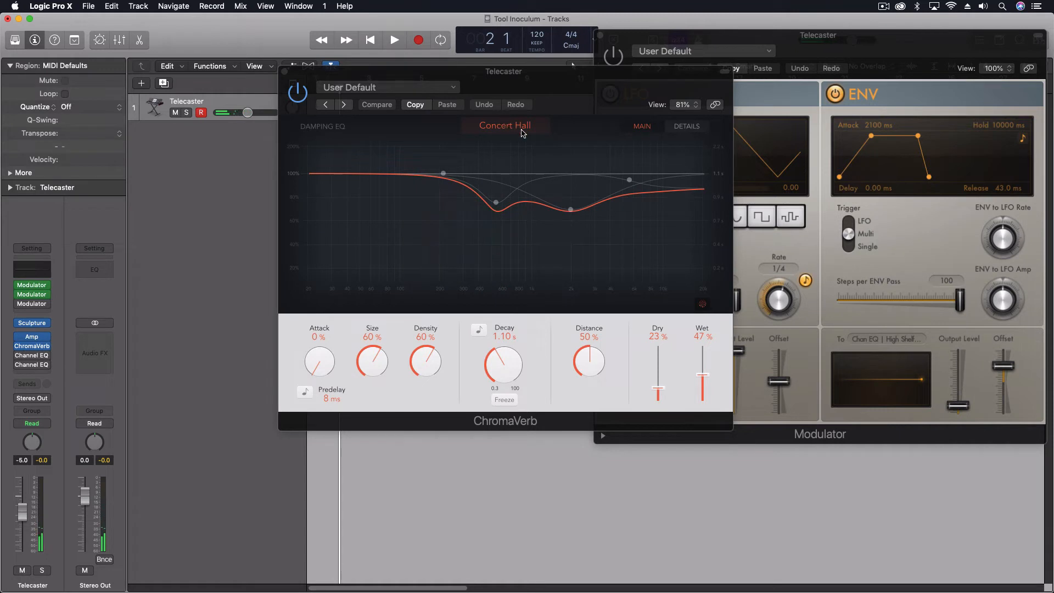
click(686, 127)
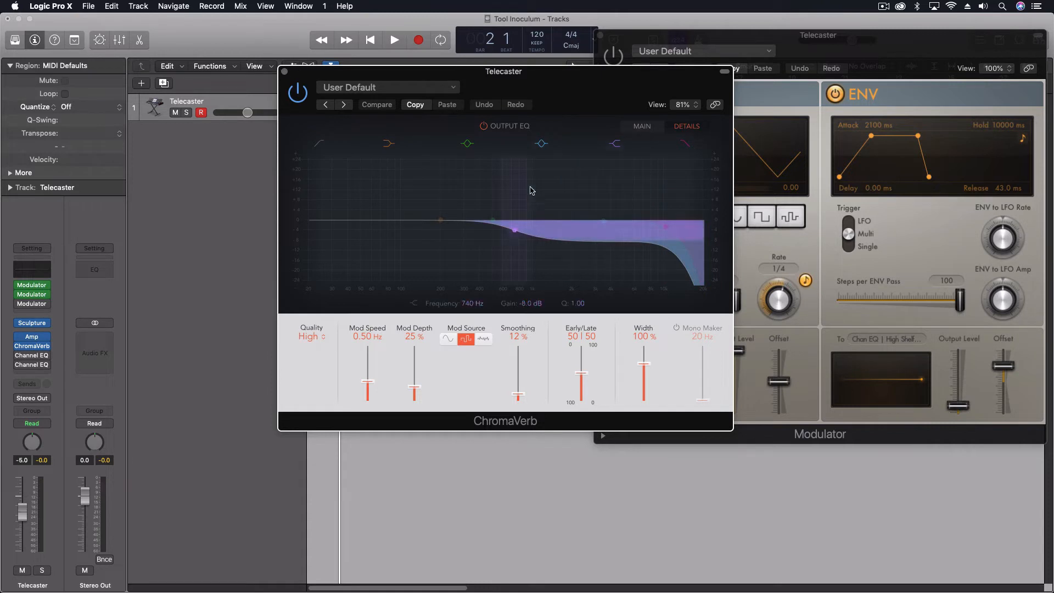
click(284, 72)
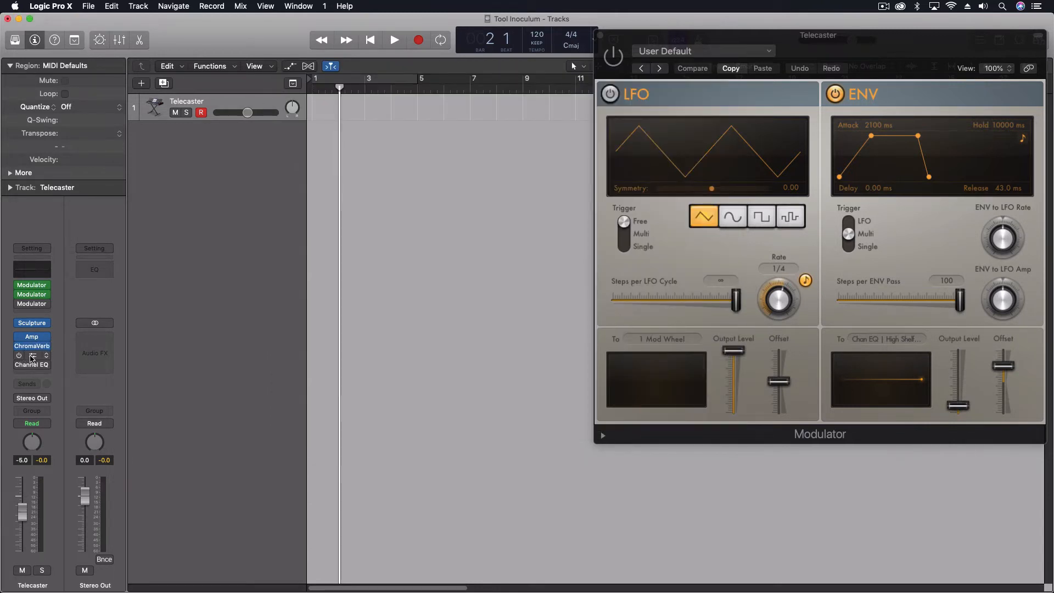
- Open the first Channel EQ, move it clear of the channel strip, and switch on the third Modulator that controls its high shelf
click(31, 356)
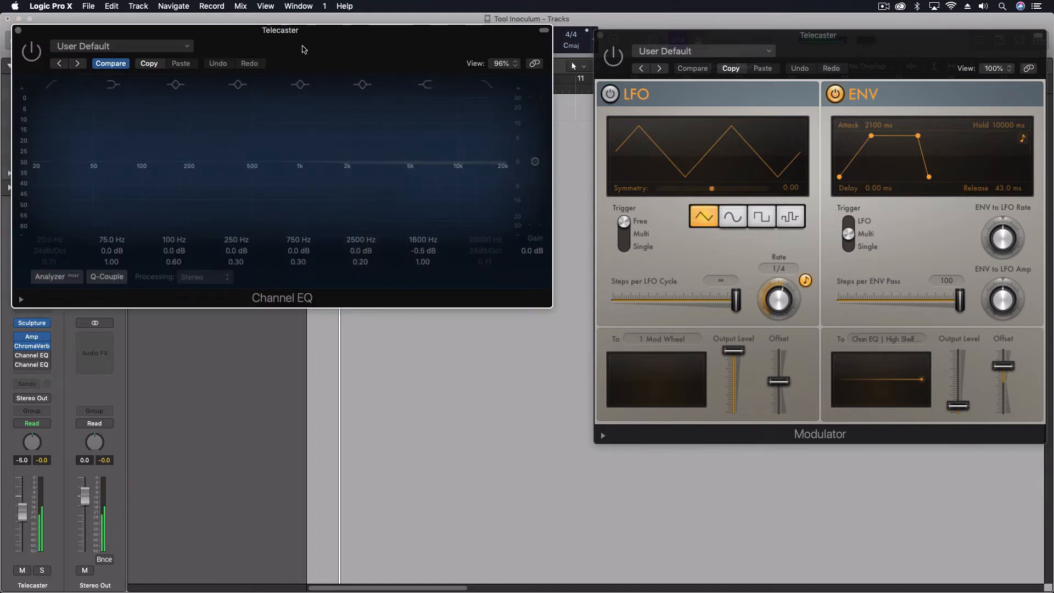
drag(303, 49, 531, 139)
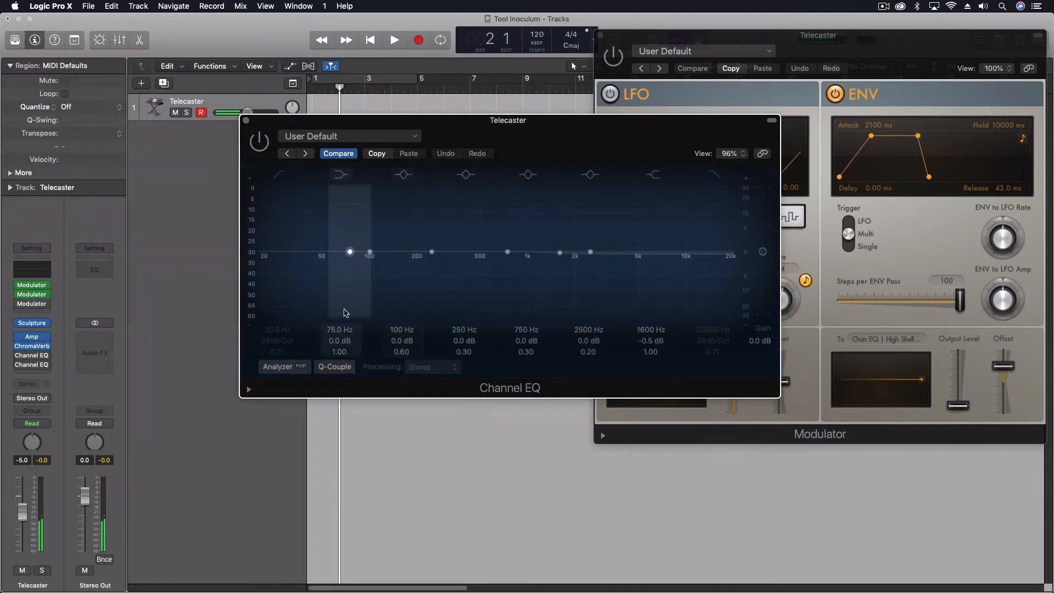
click(20, 305)
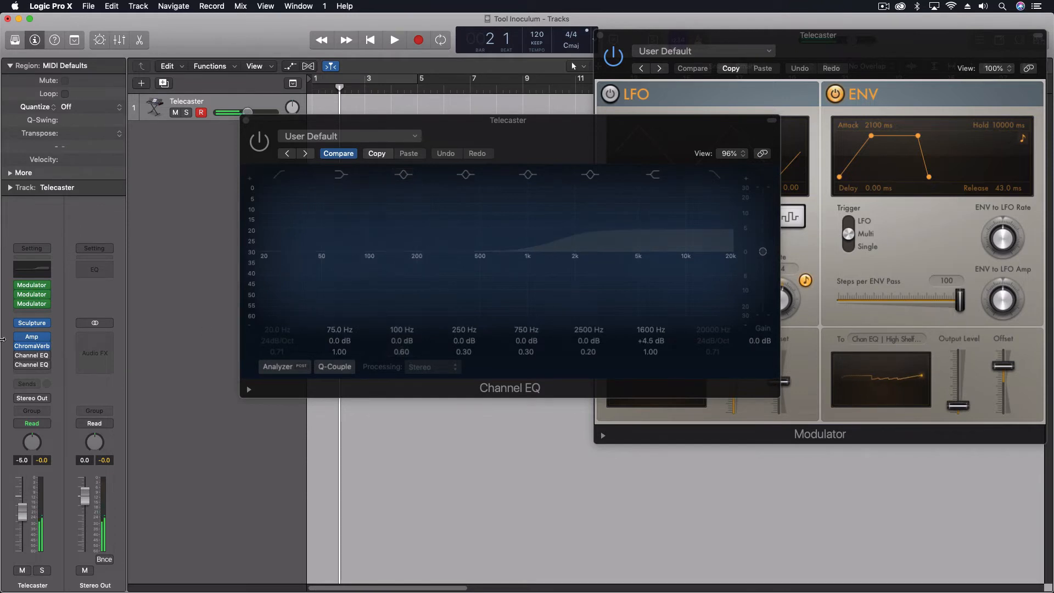
- Open the second Channel EQ with its 620 Hz high shelf band enabled, and switch both Channel EQs on
click(34, 356)
click(33, 356)
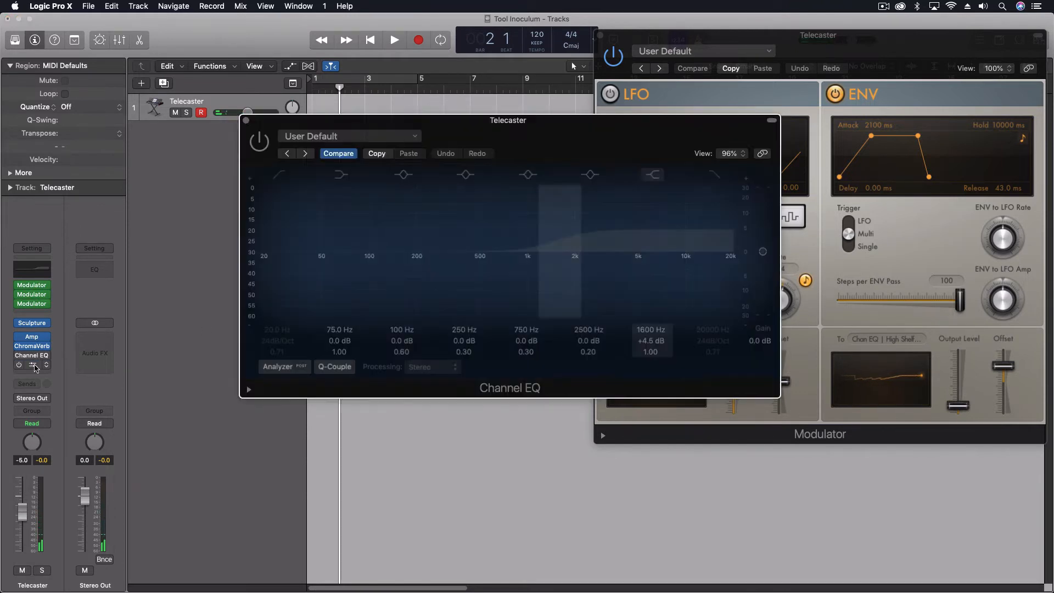
click(31, 365)
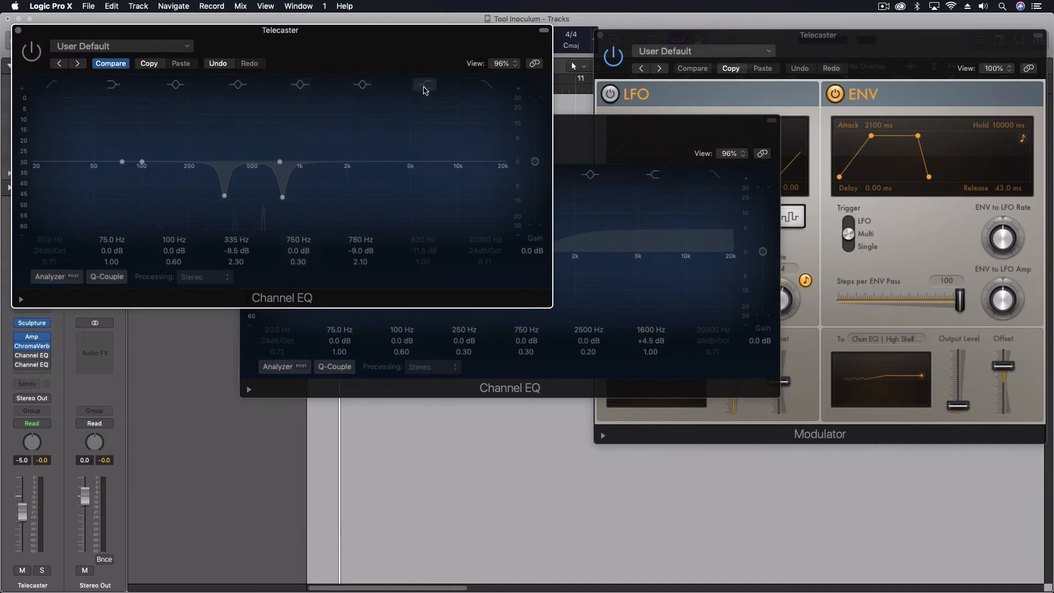
click(424, 84)
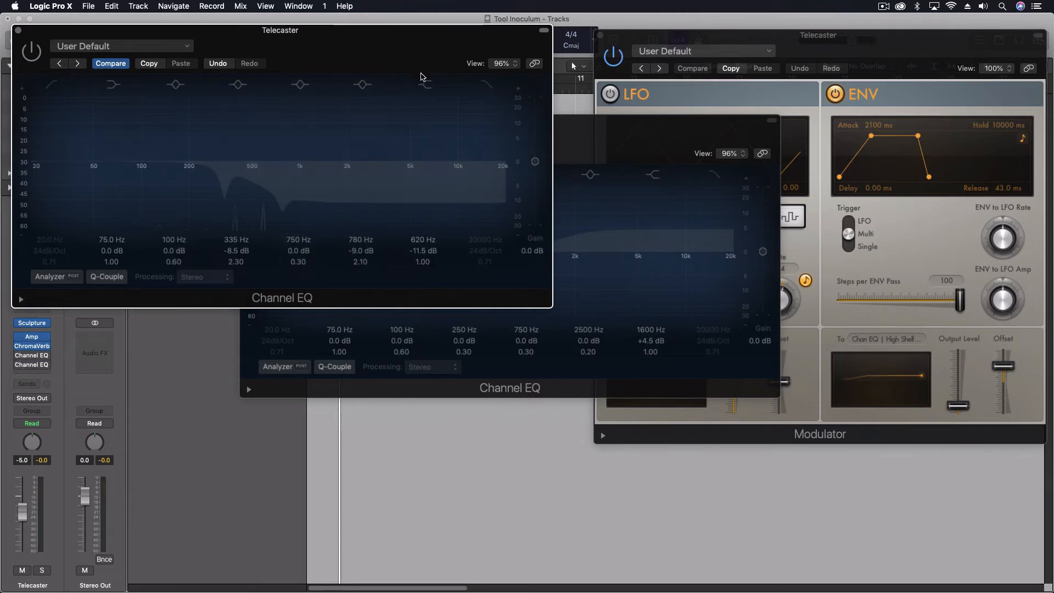
click(17, 355)
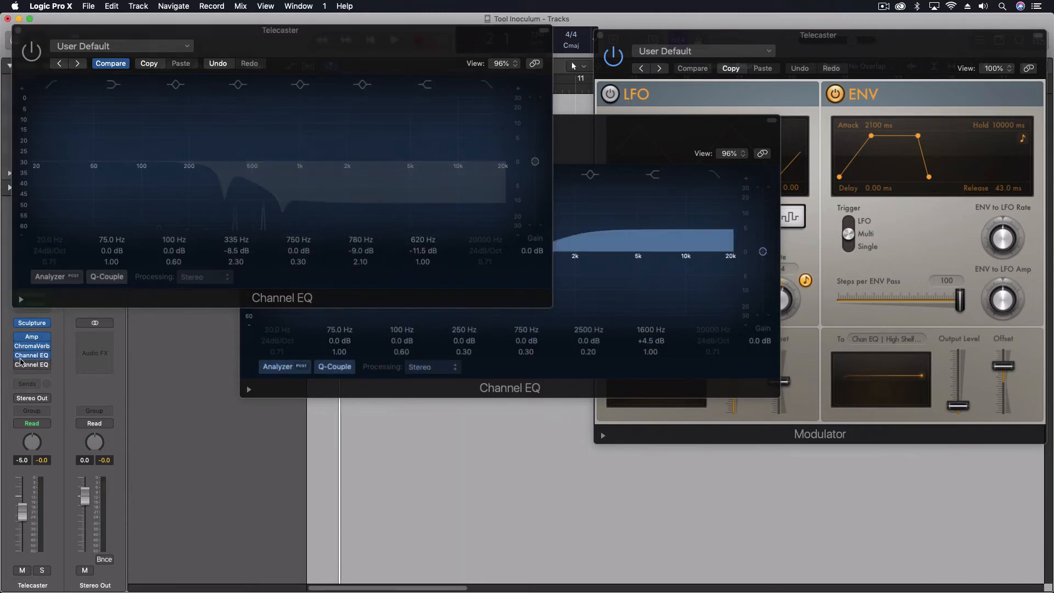
click(18, 367)
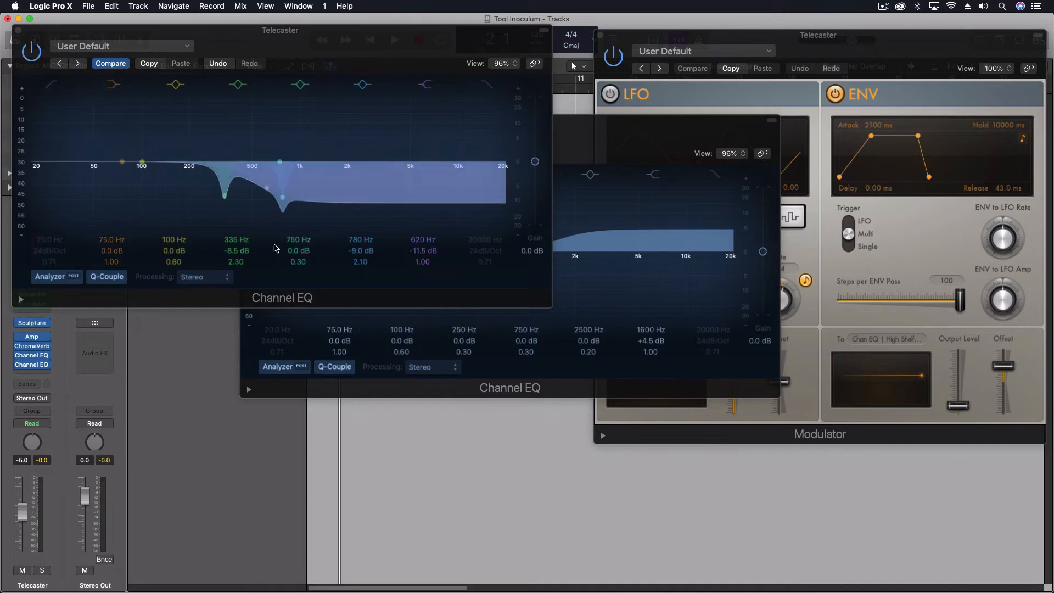
- Compare the second Channel EQ with its 620 Hz high shelf off and on, move its window aside, and leave that band off
click(427, 86)
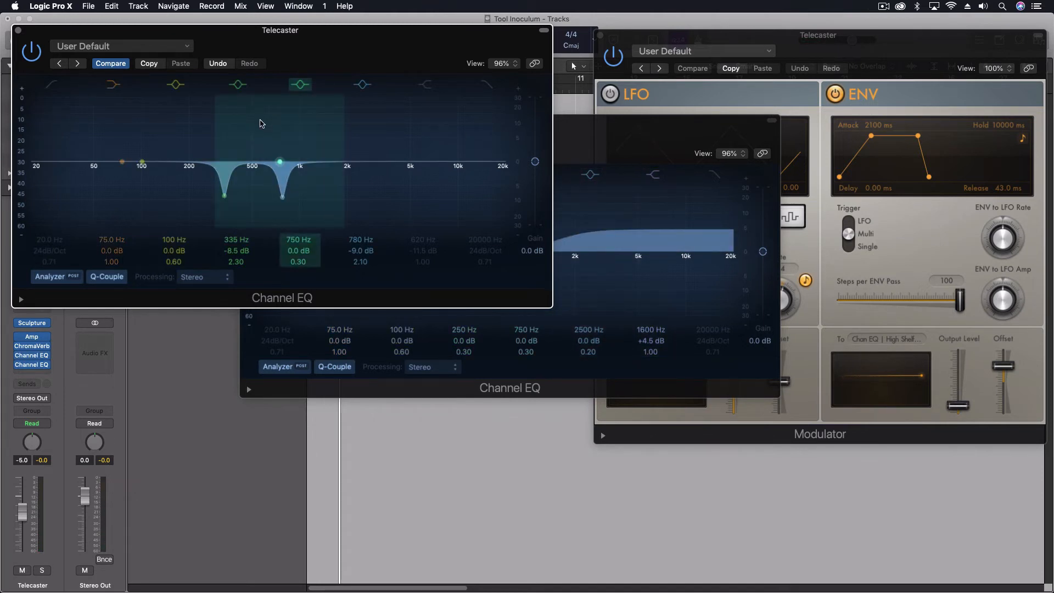
click(425, 84)
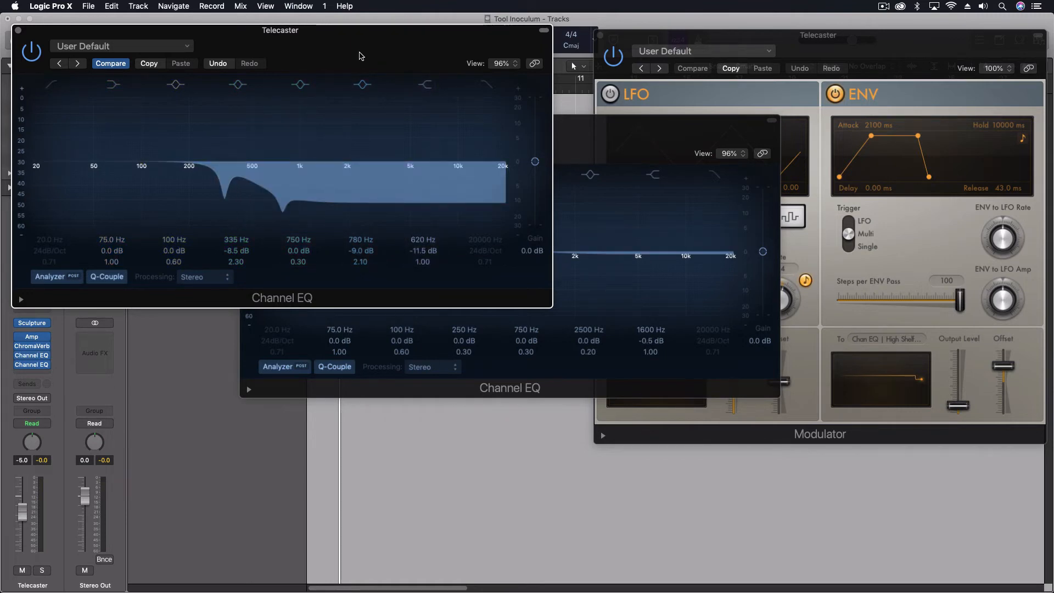
drag(360, 56, 769, 194)
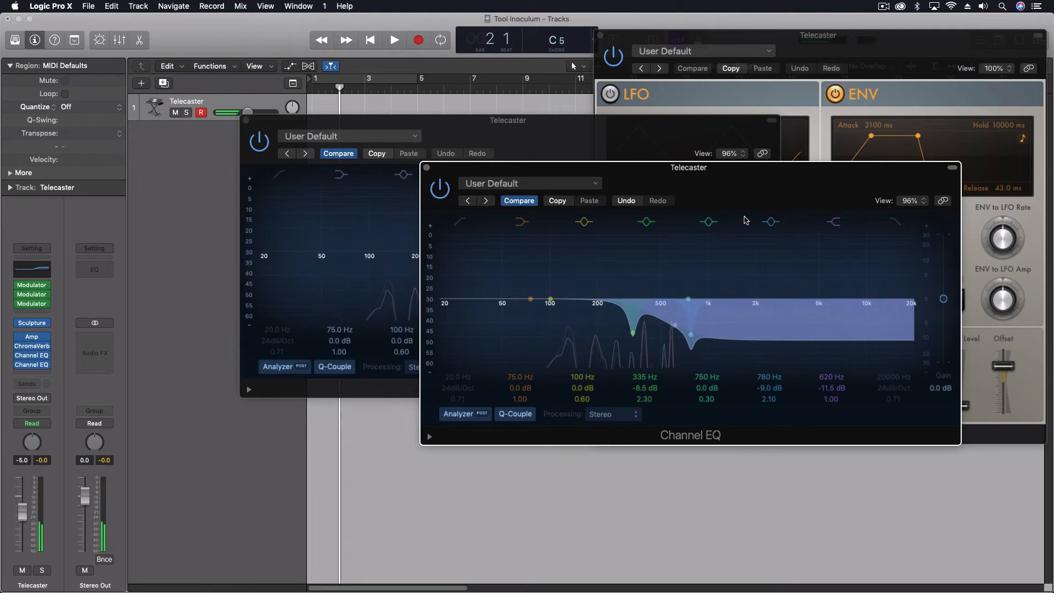
click(834, 221)
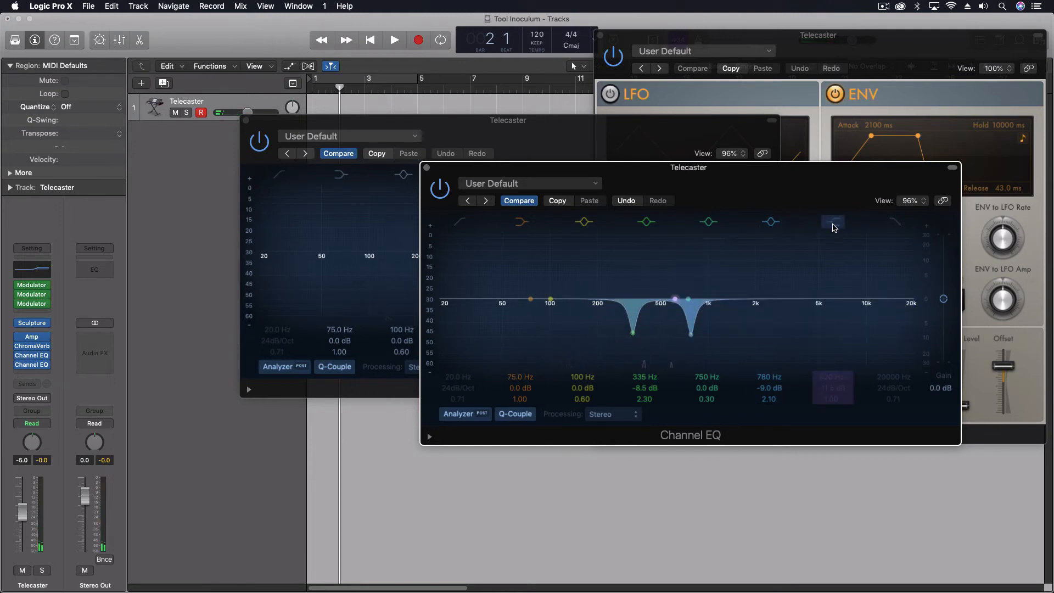
- Close both Channel EQs and the third Modulator
click(427, 168)
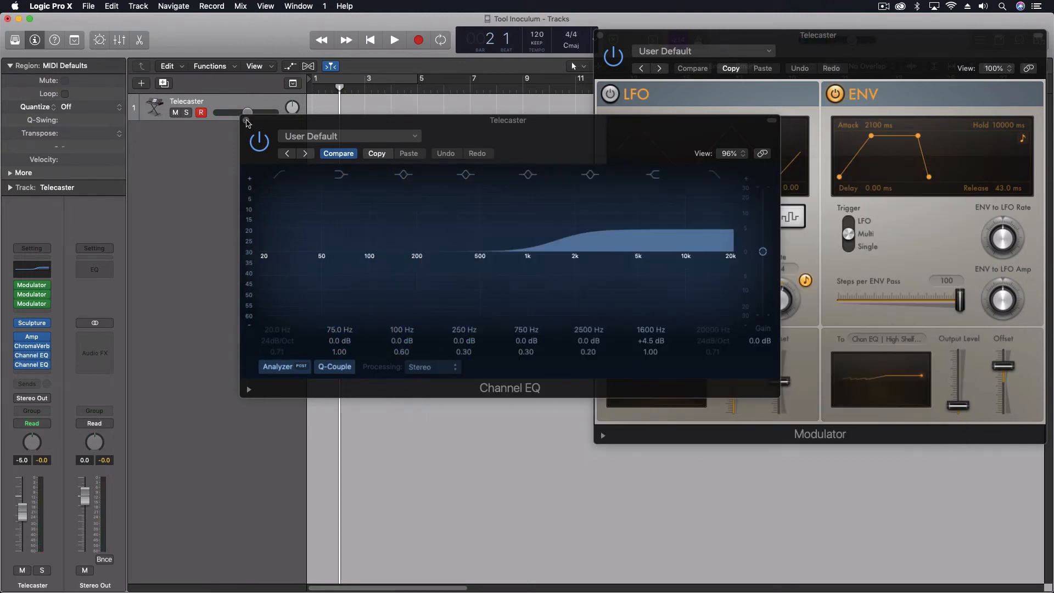
click(246, 122)
click(601, 35)
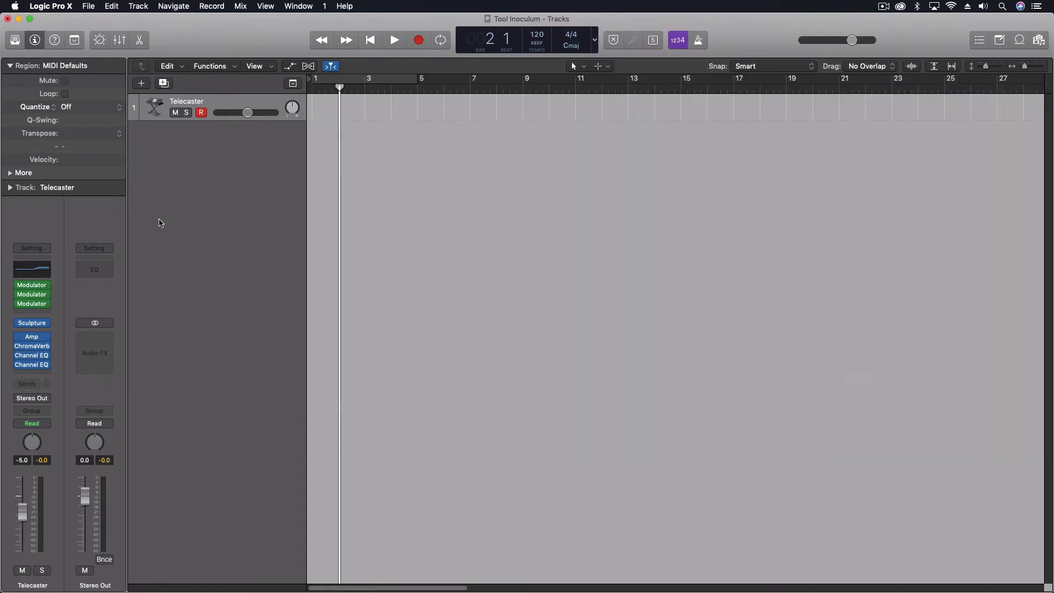
- Open the project's tuning settings, enable Hermode Tuning (HMT), and check its available types while keeping Classic (3/5-all)
mouse_move(36, 298)
click(89, 5)
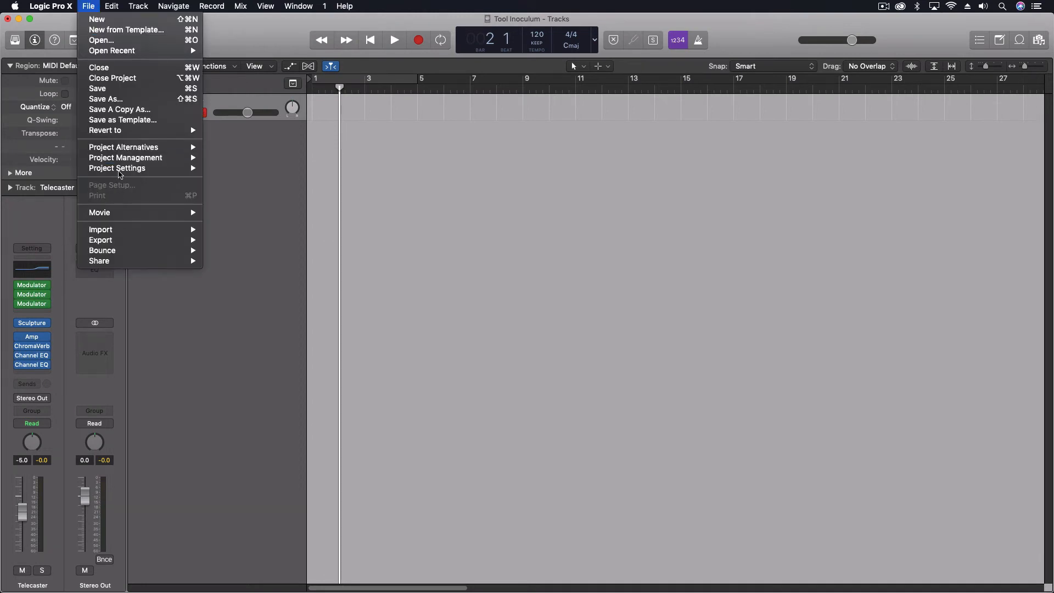
mouse_move(121, 169)
click(263, 221)
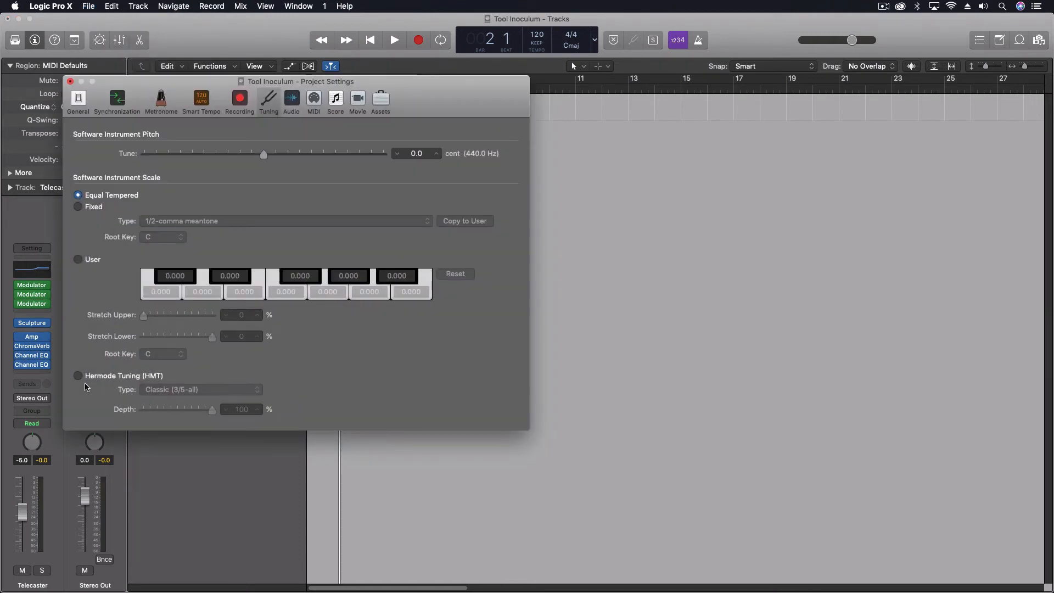
click(78, 376)
click(201, 390)
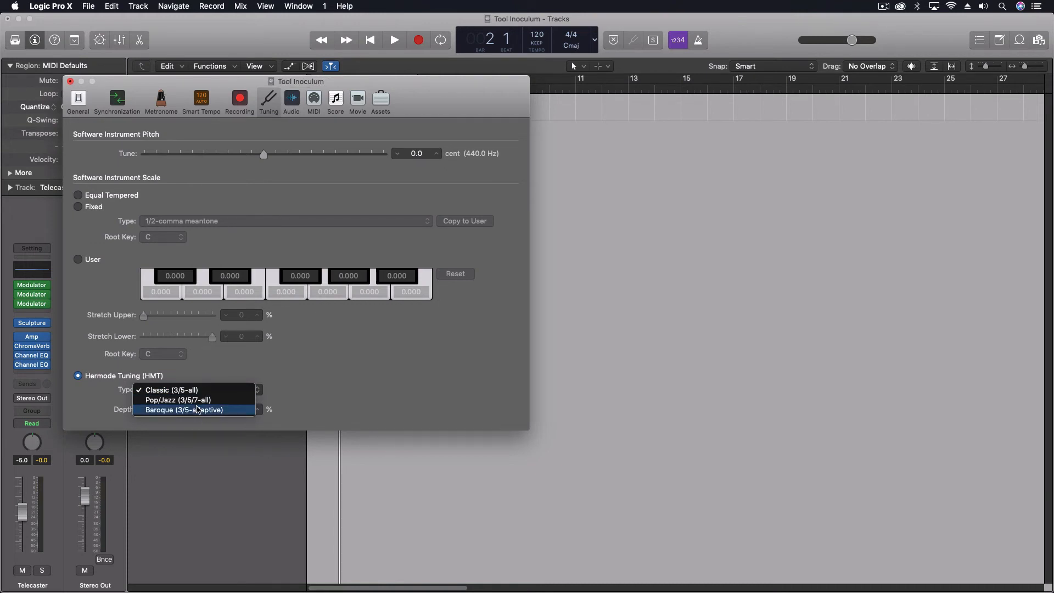
click(350, 362)
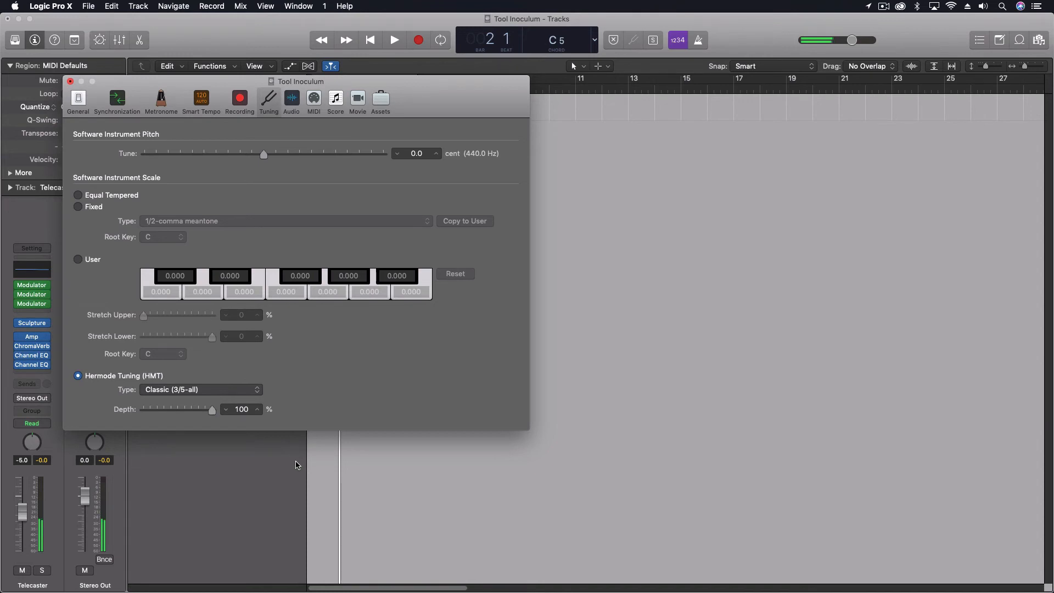
- Try the Pop/Jazz (3/5/7-all) Hermode Tuning type, set it back to Classic (3/5-all), and close the project settings
click(181, 390)
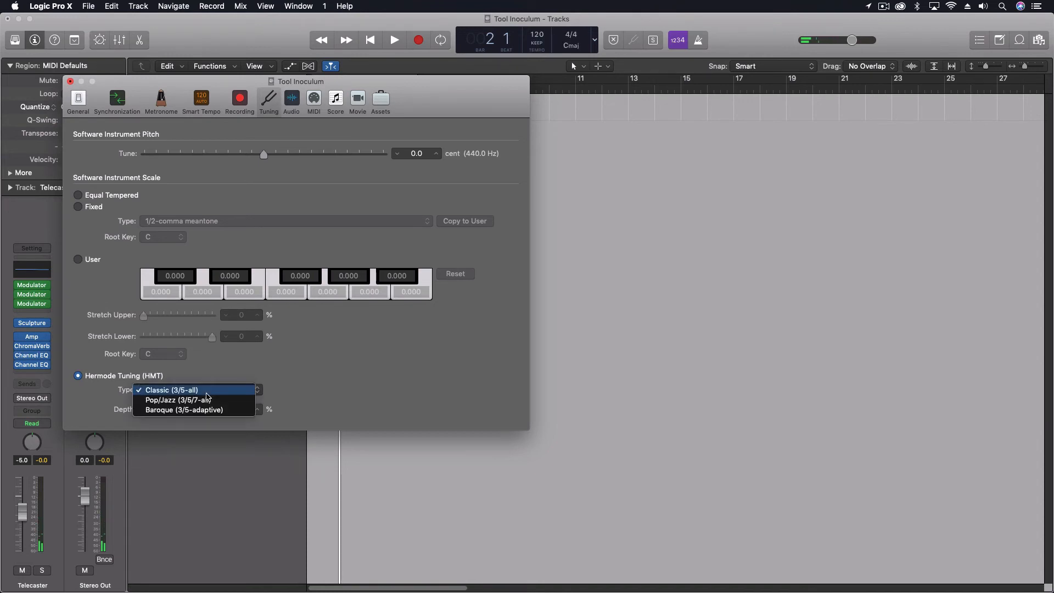
click(181, 400)
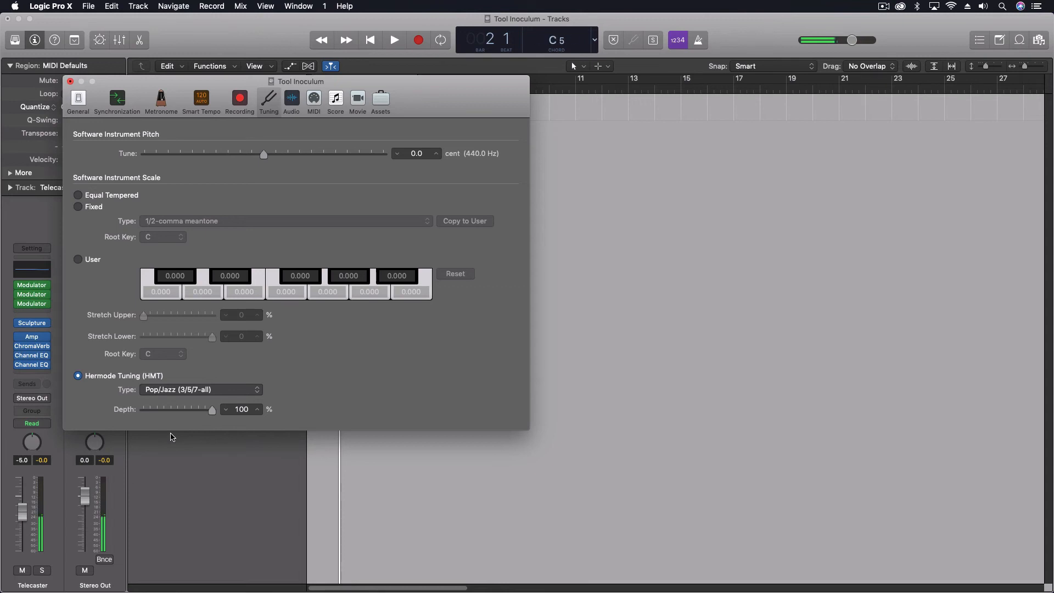
click(161, 390)
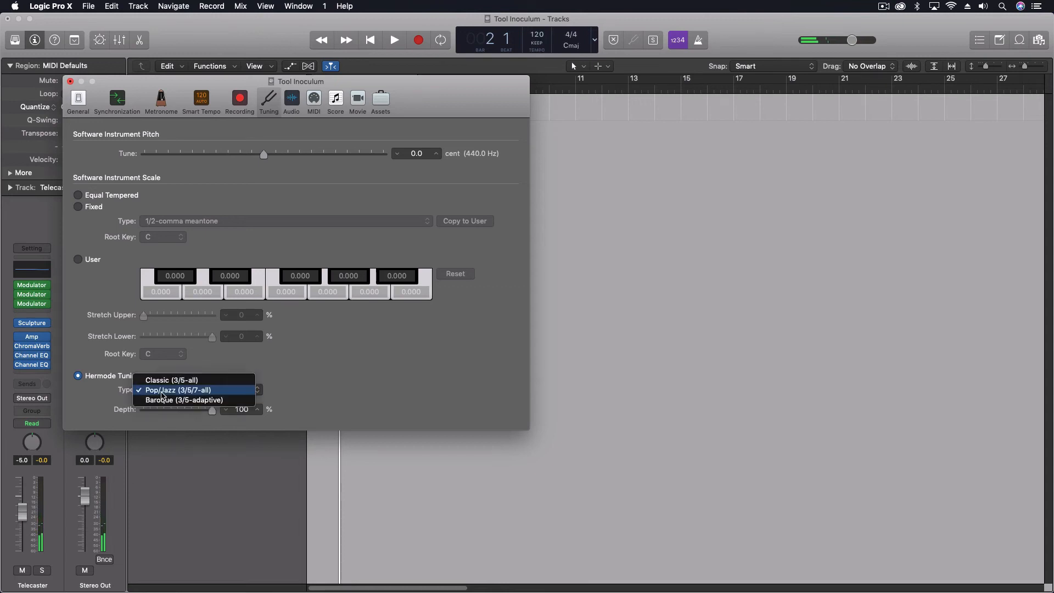
click(170, 377)
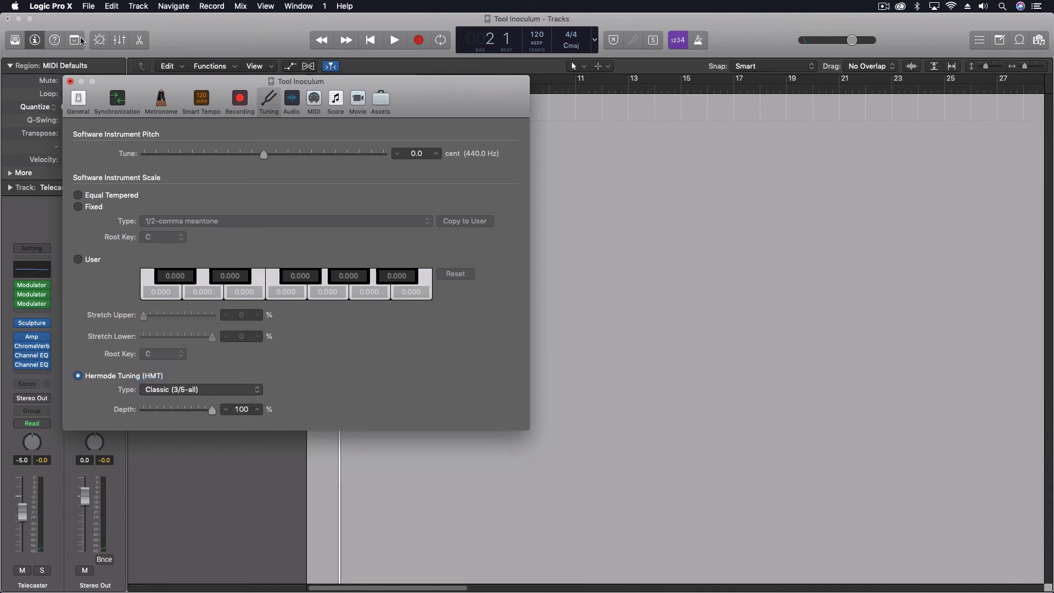
click(70, 82)
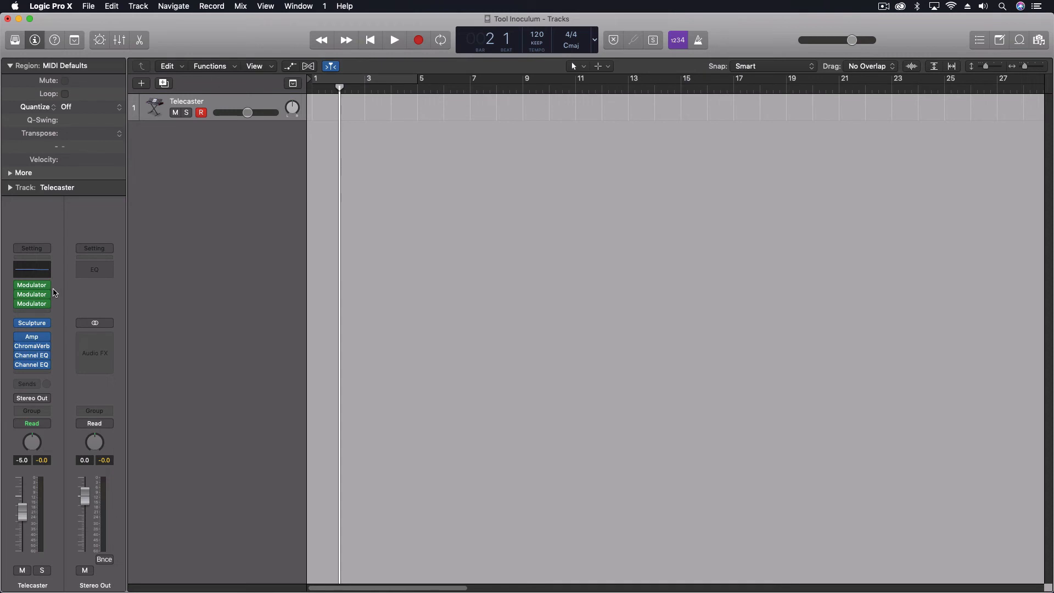
- Open all three Modulators, Sculpture, Amp Designer, ChromaVerb and both Channel EQs on the Telecaster channel
mouse_move(34, 339)
click(33, 286)
click(33, 304)
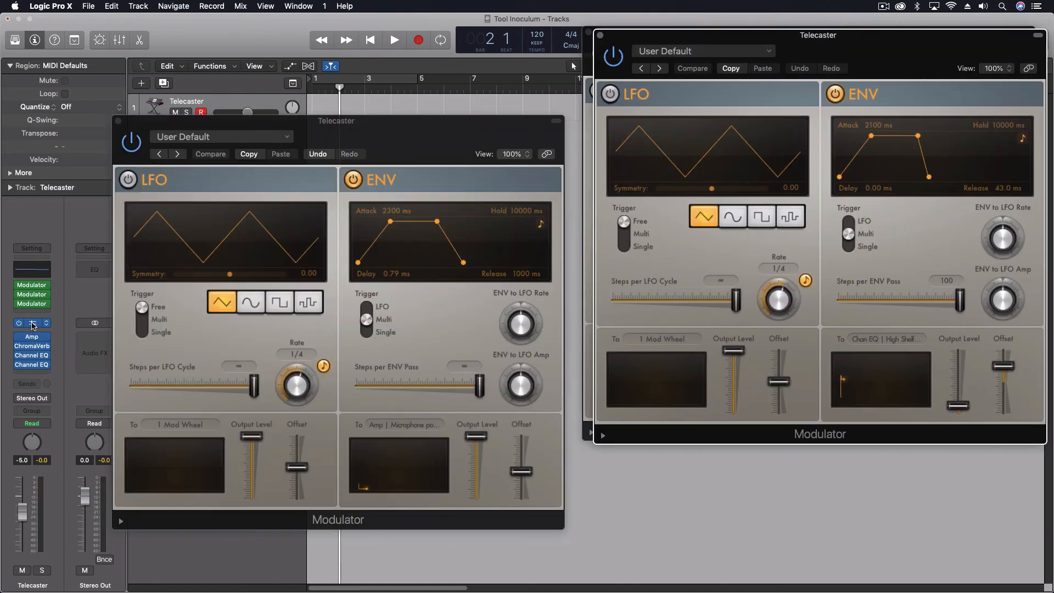
click(33, 324)
click(33, 337)
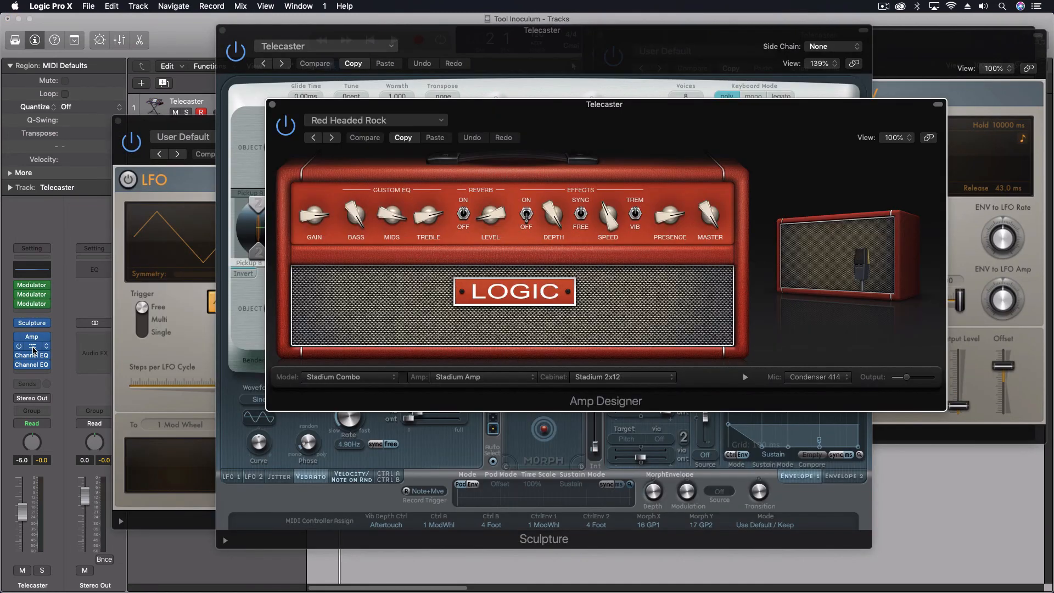
click(33, 345)
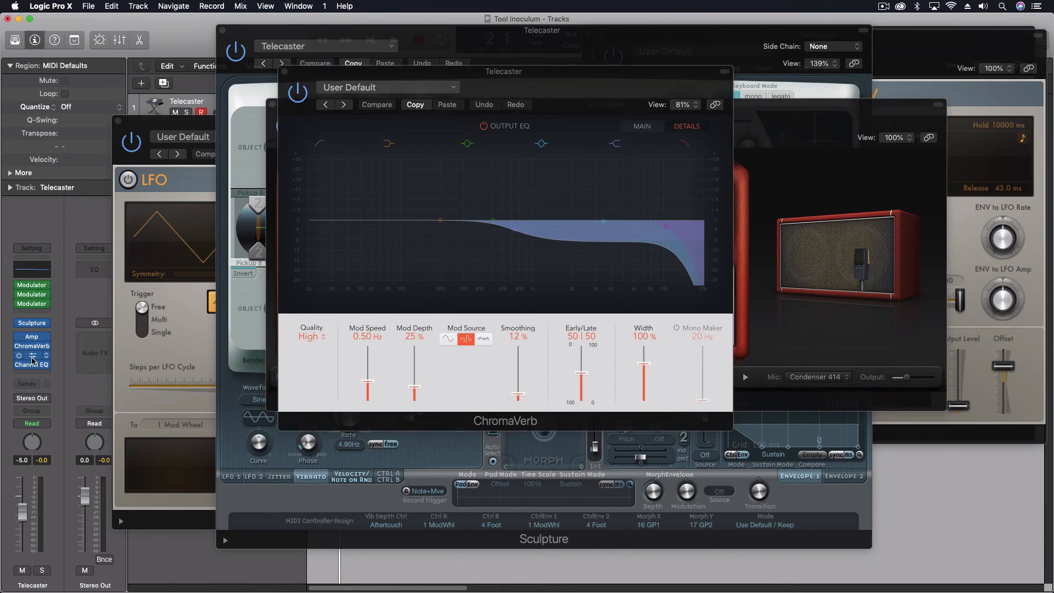
click(33, 364)
click(33, 365)
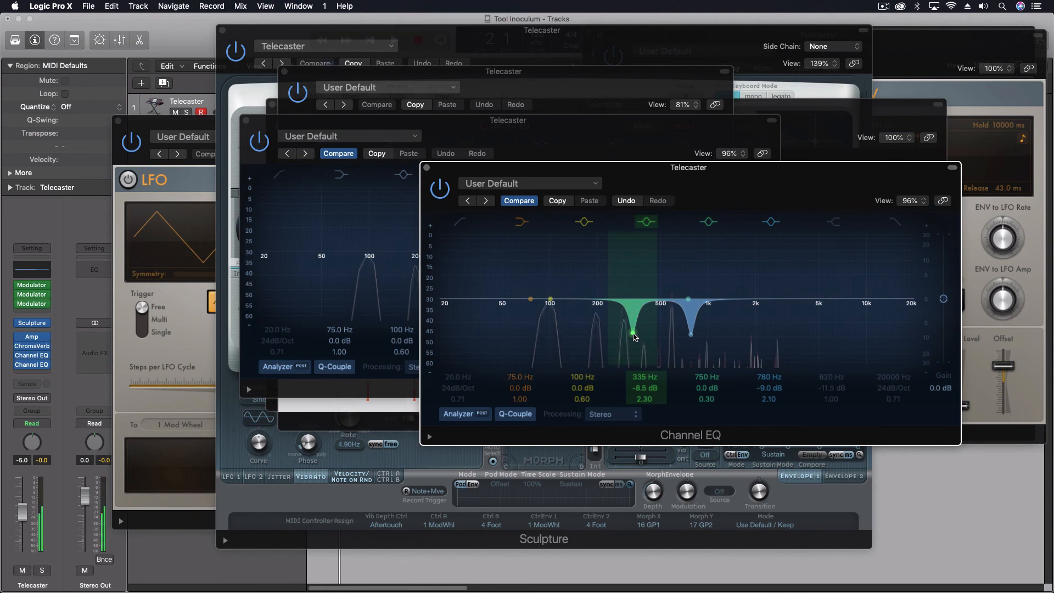
- In the second Channel EQ, boost the 335 Hz band to +24 dB, cut it to -8.0 dB, and set the 780 Hz band to -7.5 dB
drag(644, 388, 643, 319)
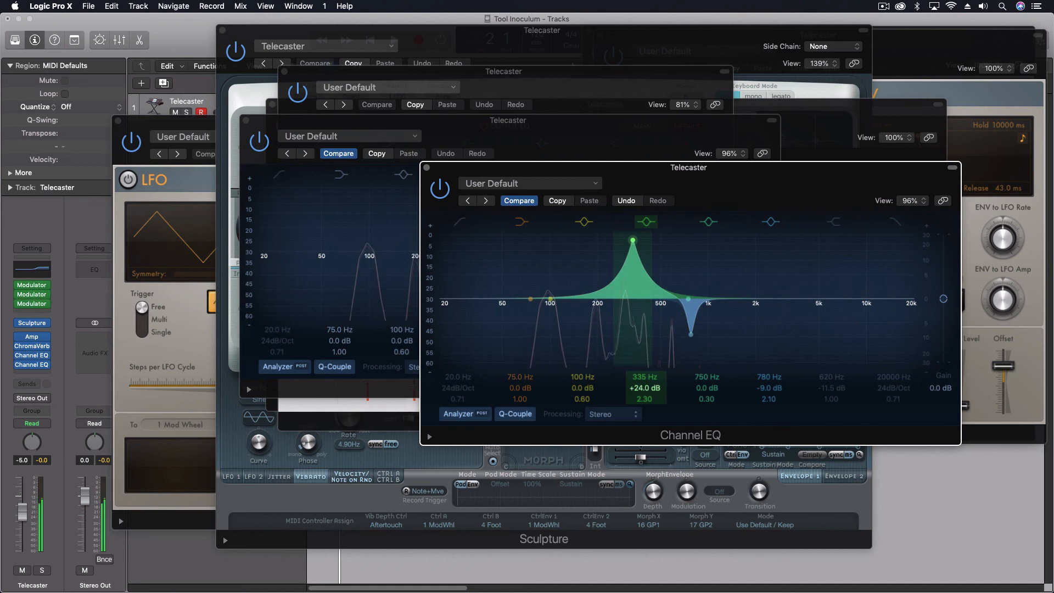
drag(644, 388, 645, 458)
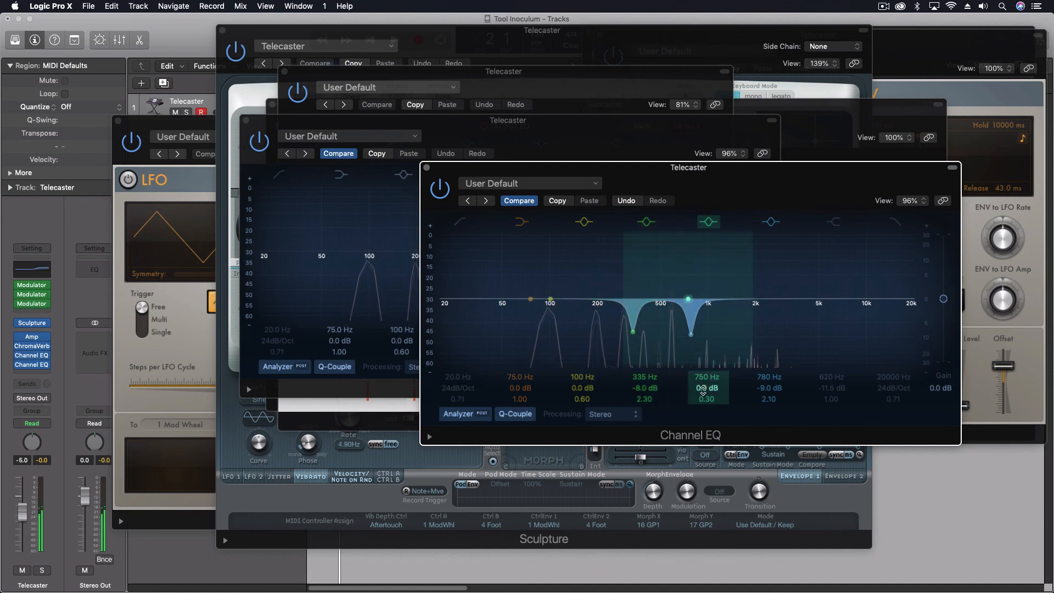
mouse_move(769, 392)
mouse_down()
mouse_move(769, 321)
mouse_move(770, 388)
mouse_up()
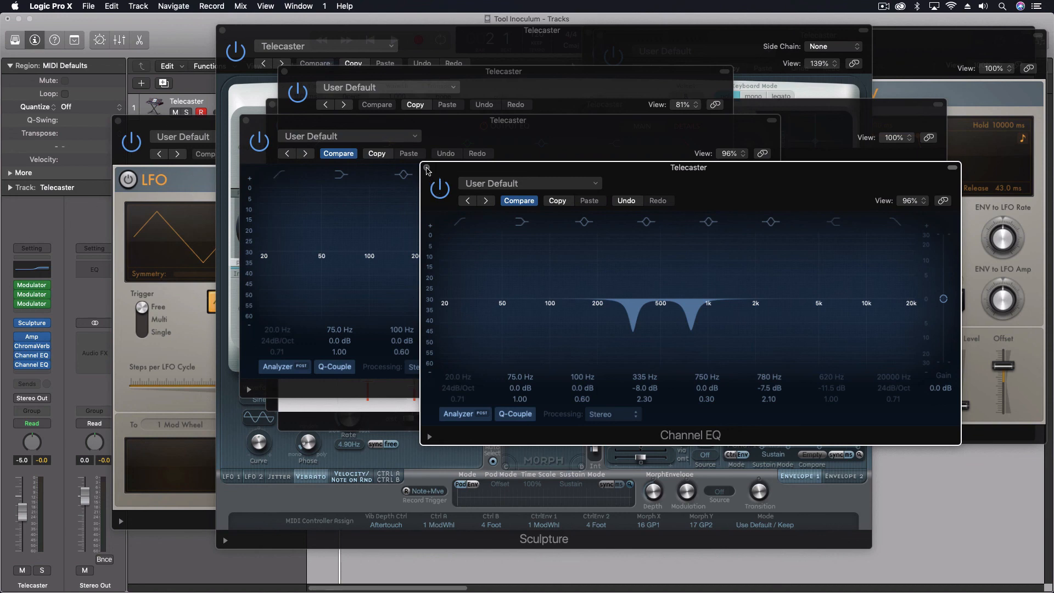
- Close all open Telecaster plug-in windows: both Channel EQs, ChromaVerb, Amp Designer, Sculpture and the three Modulators
click(427, 171)
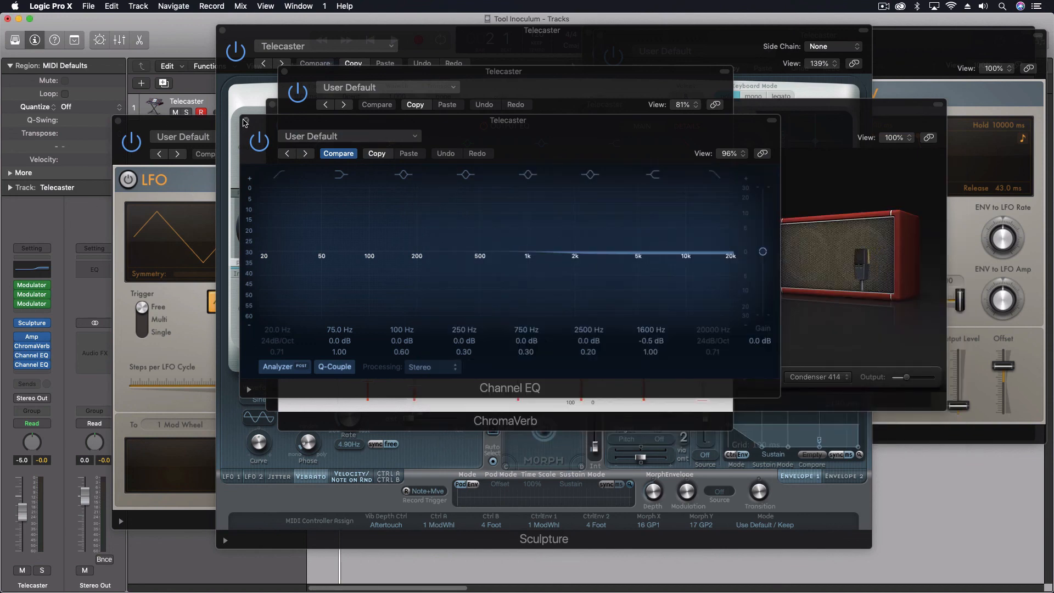
click(244, 120)
click(282, 72)
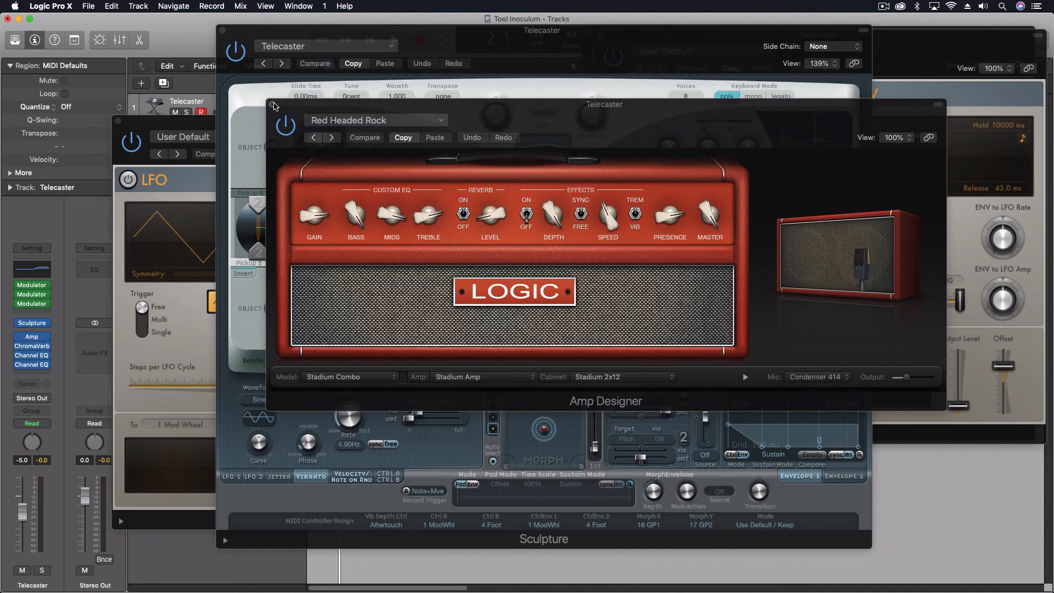
click(273, 104)
click(223, 29)
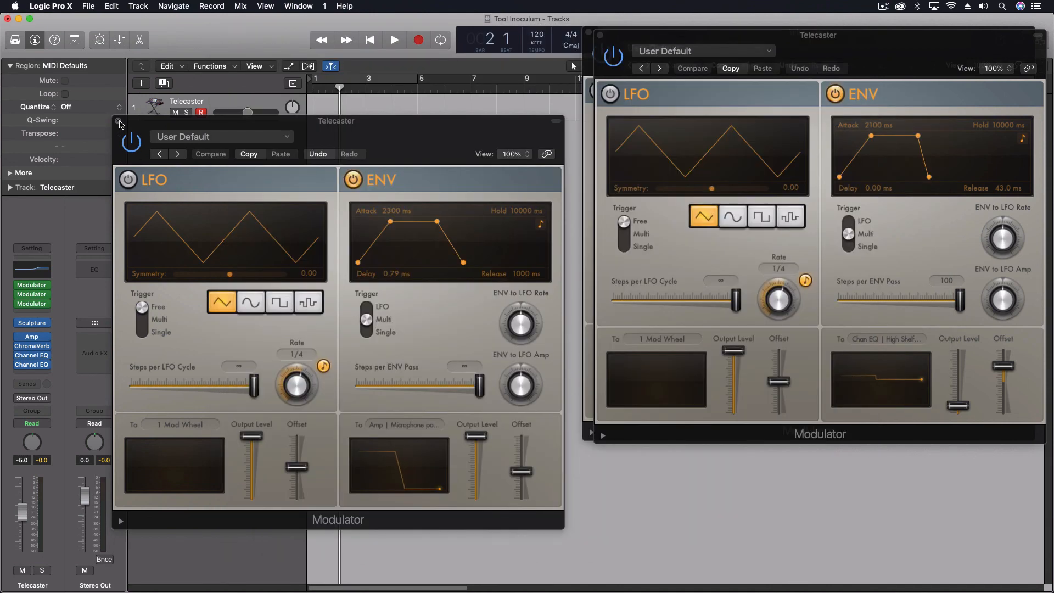
click(117, 121)
click(600, 35)
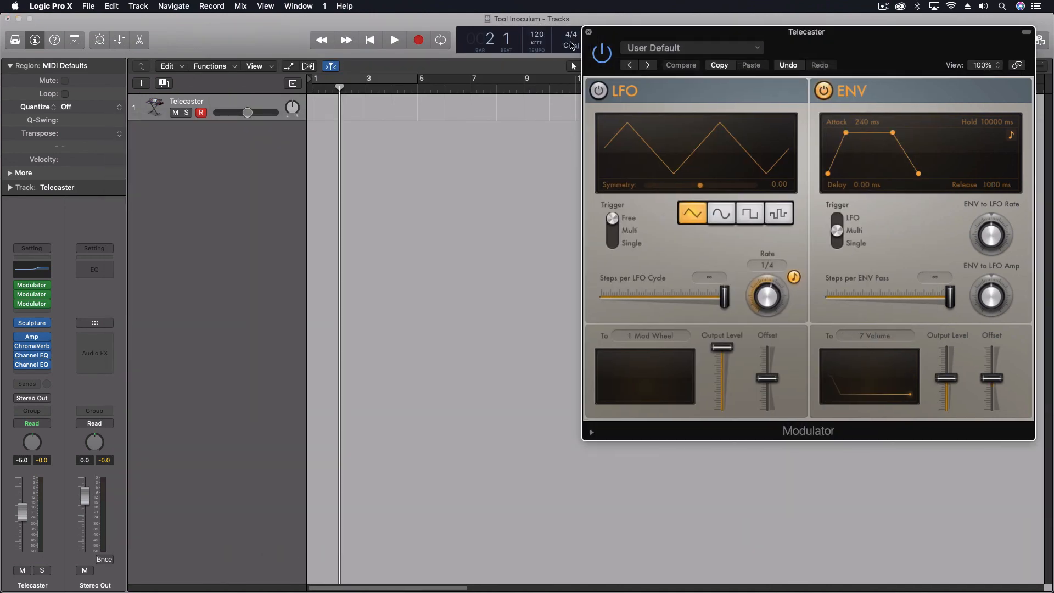
click(589, 31)
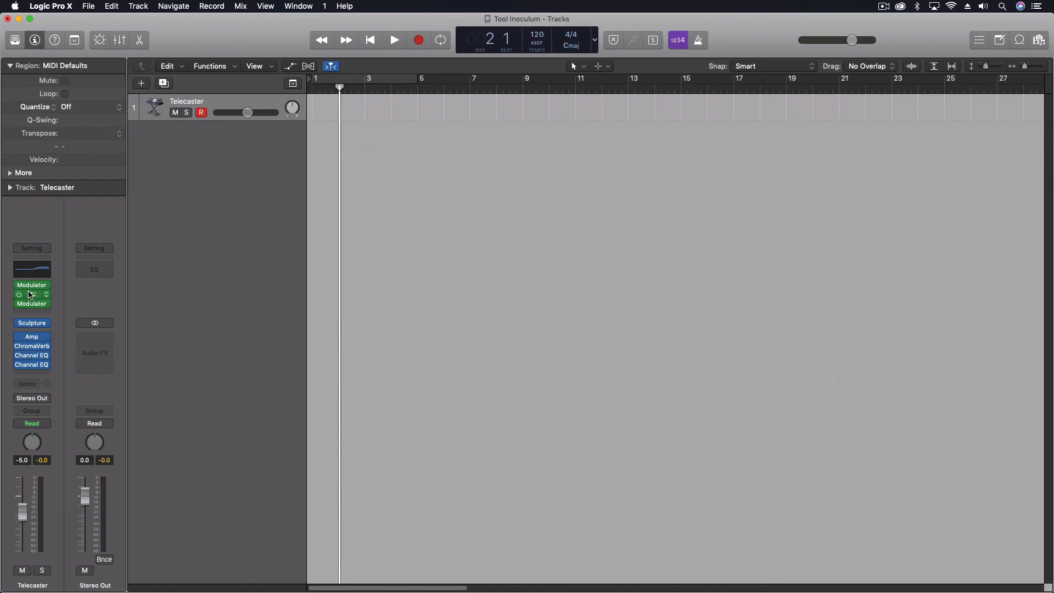